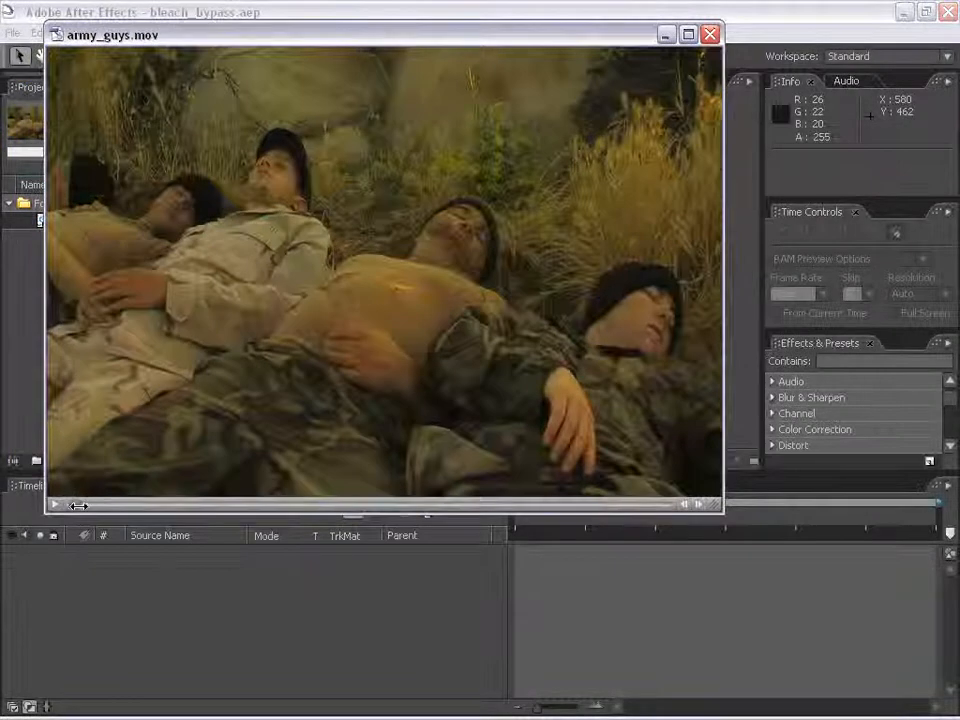
Step: Scrub the army_guys.mov preview and close it, and create a new composition from that clip
{"action": "mouse_move", "coordinate": [72, 504]}
{"action": "left_mouse_down"}
{"action": "mouse_move", "coordinate": [727, 499]}
{"action": "mouse_move", "coordinate": [77, 520]}
{"action": "left_mouse_up"}
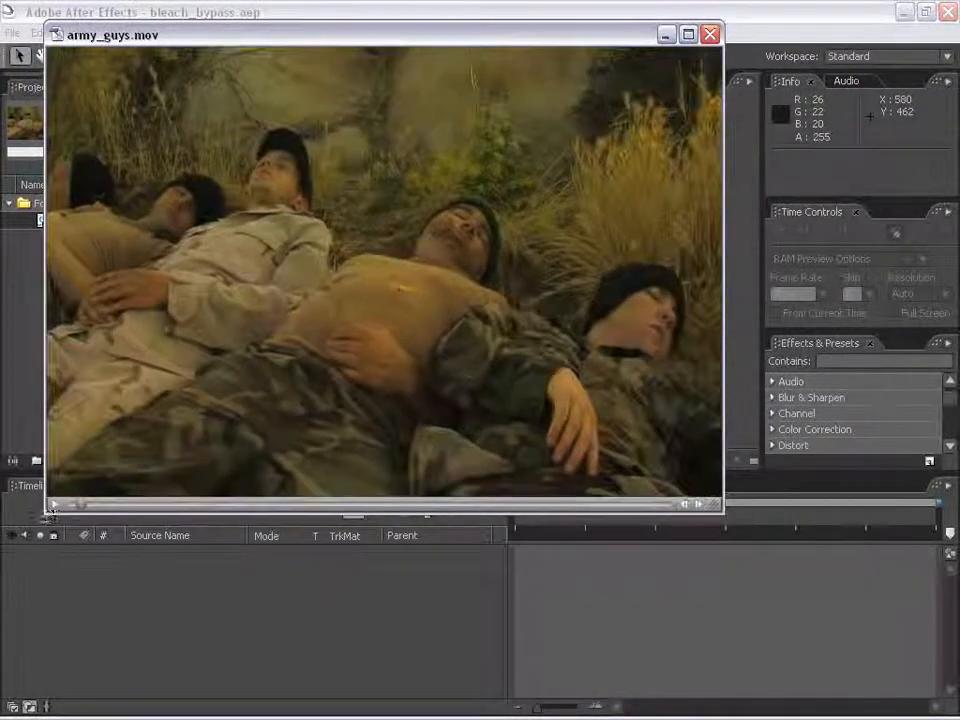
{"action": "left_click", "coordinate": [710, 34]}
{"action": "left_click_drag", "start_coordinate": [42, 224], "coordinate": [561, 270]}
{"action": "left_click", "coordinate": [482, 445]}
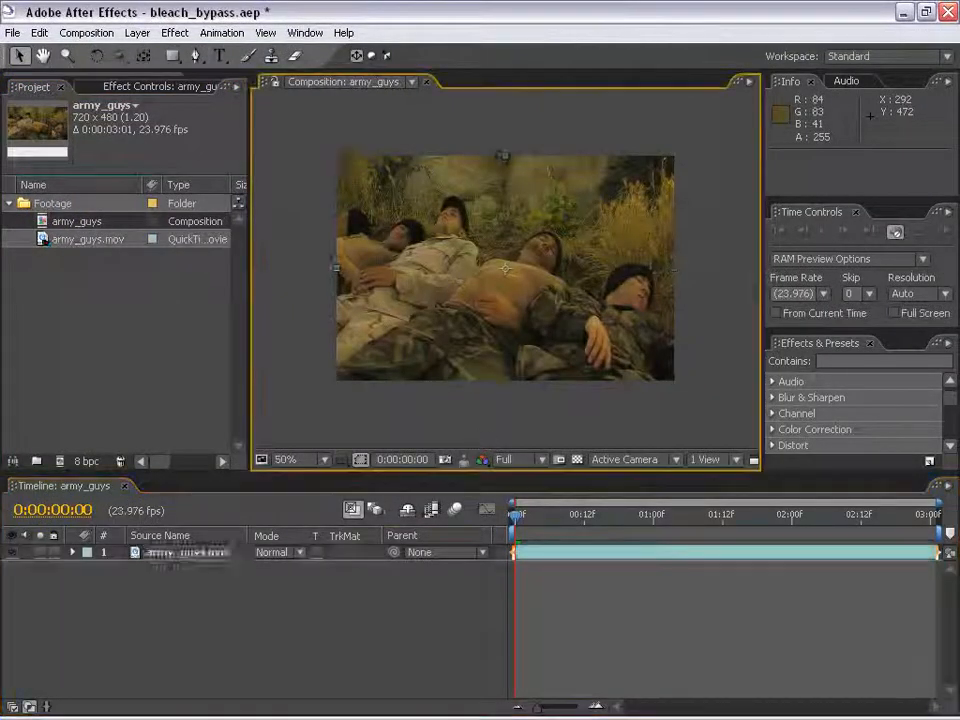
{"action": "left_click", "coordinate": [495, 321]}
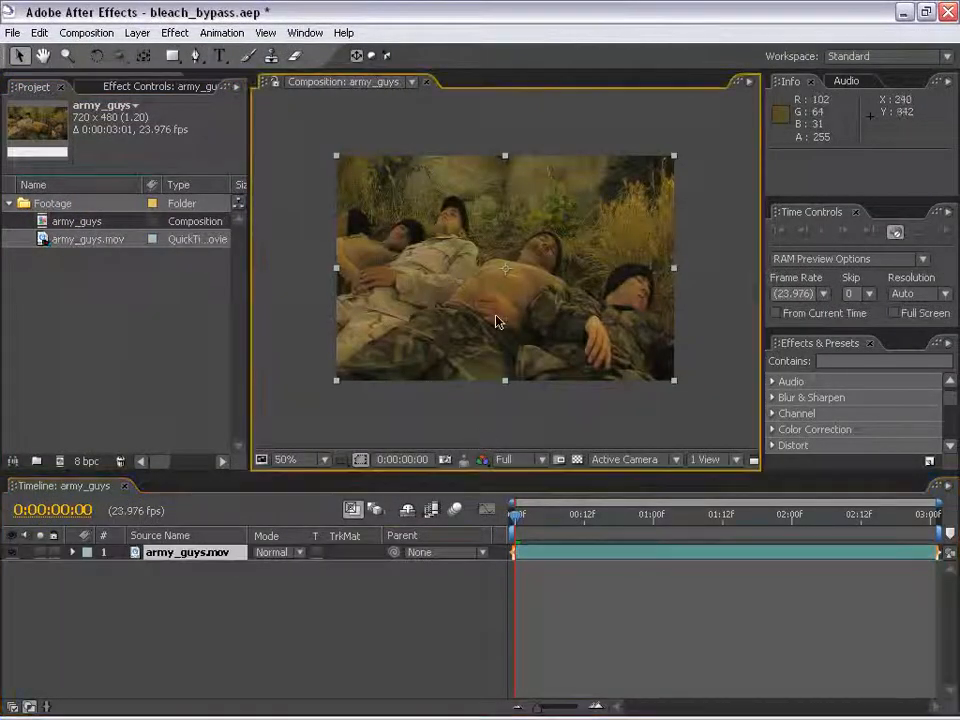
Step: Apply the Levels effect to the army_guys.mov layer, with Input Black at 24 and Input White at about 158
{"action": "left_click", "coordinate": [186, 38]}
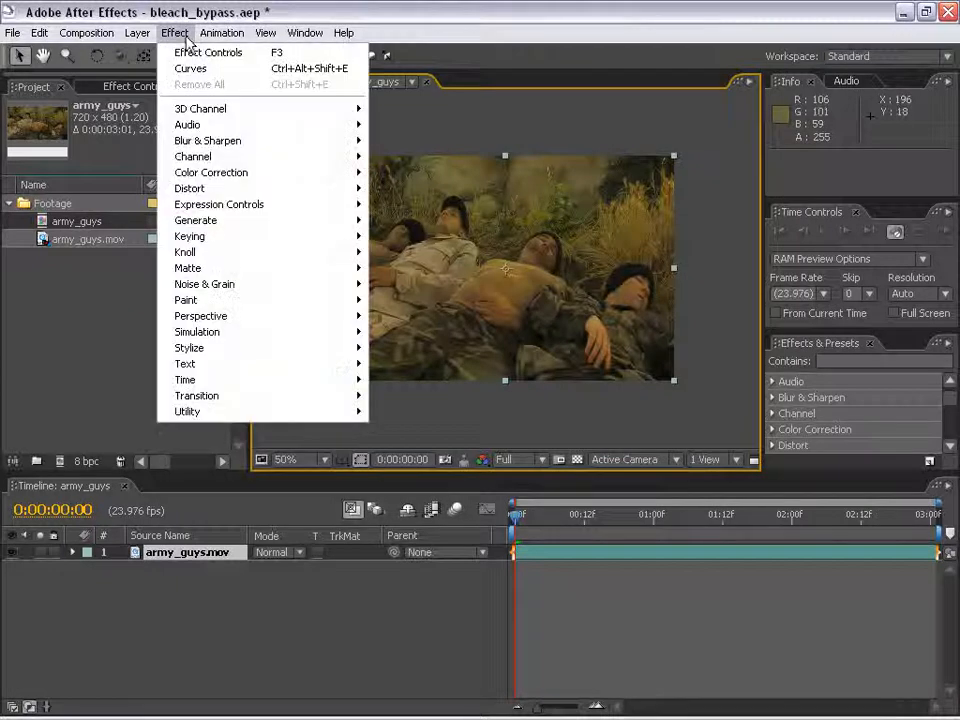
{"action": "mouse_move", "coordinate": [210, 172]}
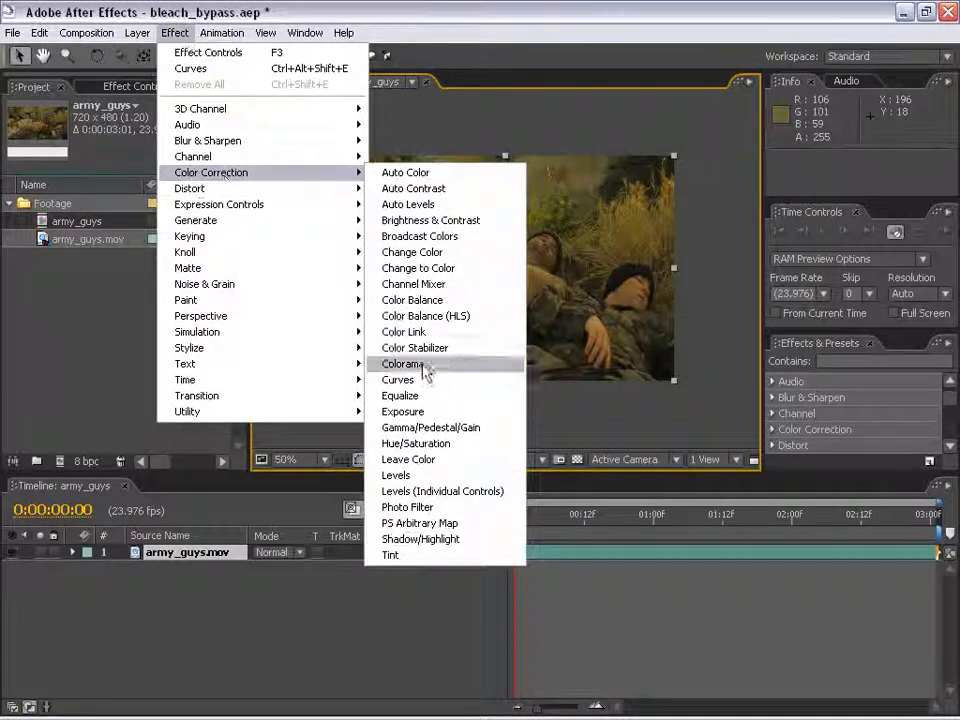
{"action": "left_click", "coordinate": [398, 475]}
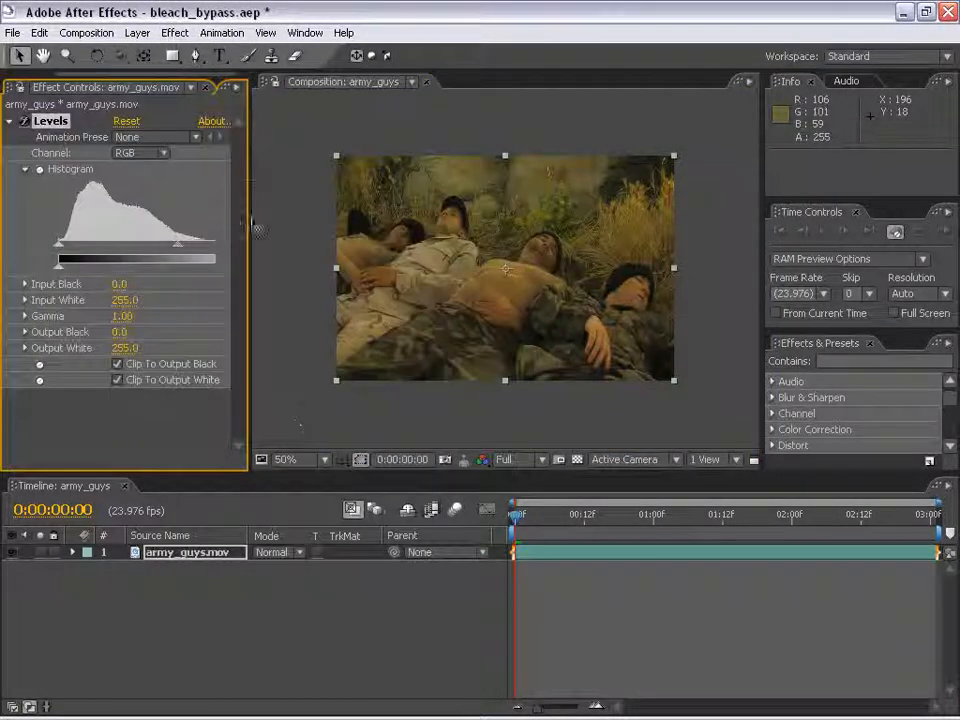
{"action": "left_click_drag", "start_coordinate": [257, 228], "coordinate": [370, 230]}
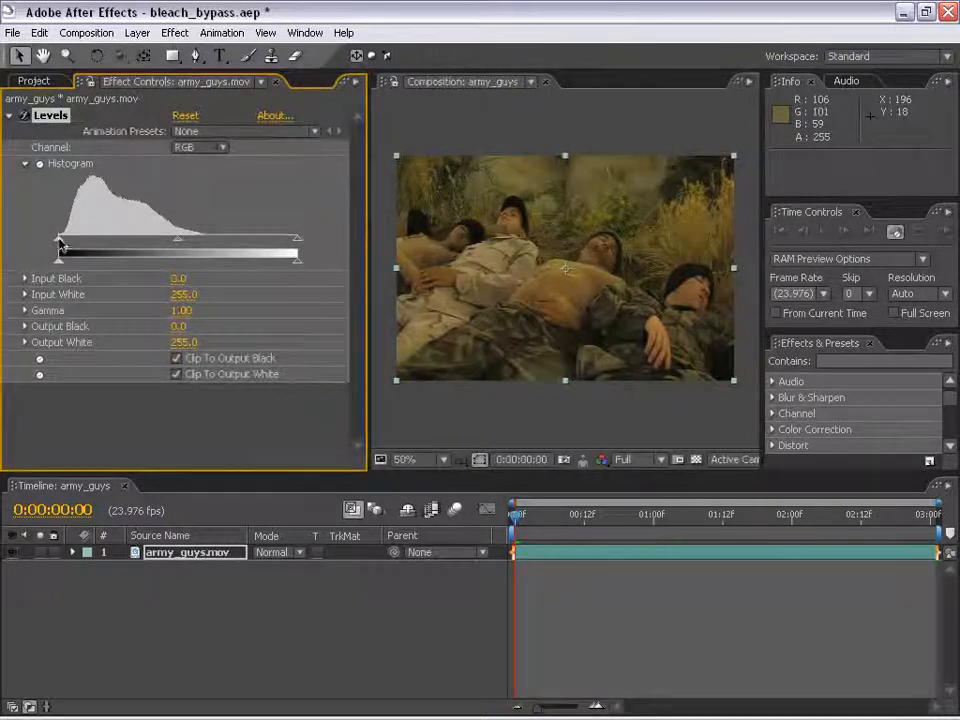
{"action": "left_click_drag", "start_coordinate": [60, 242], "coordinate": [81, 243]}
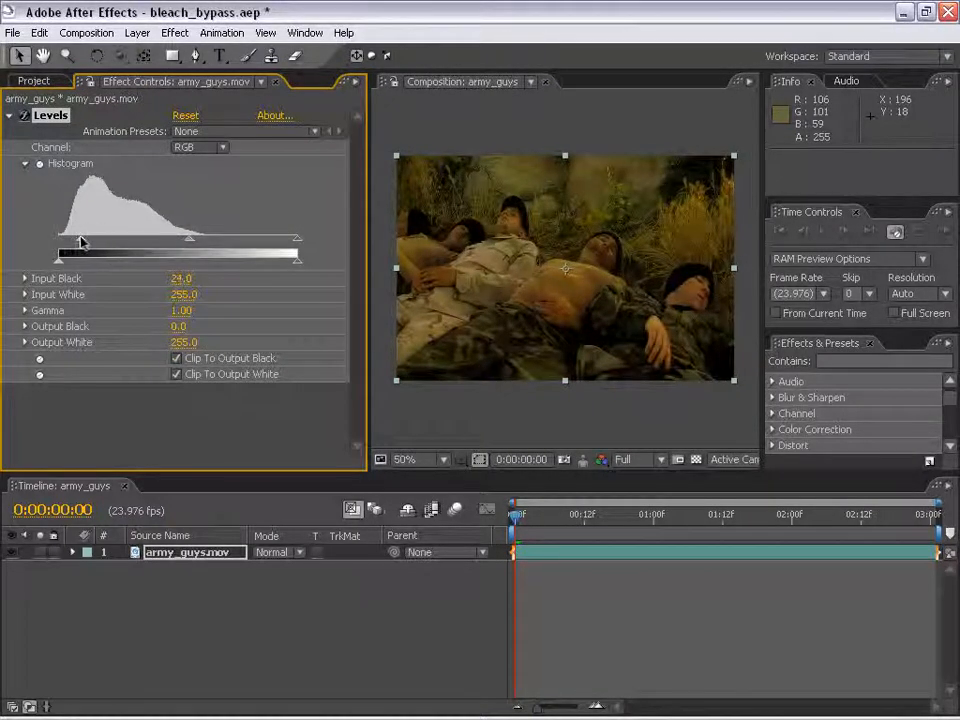
{"action": "left_click_drag", "start_coordinate": [297, 241], "coordinate": [207, 244]}
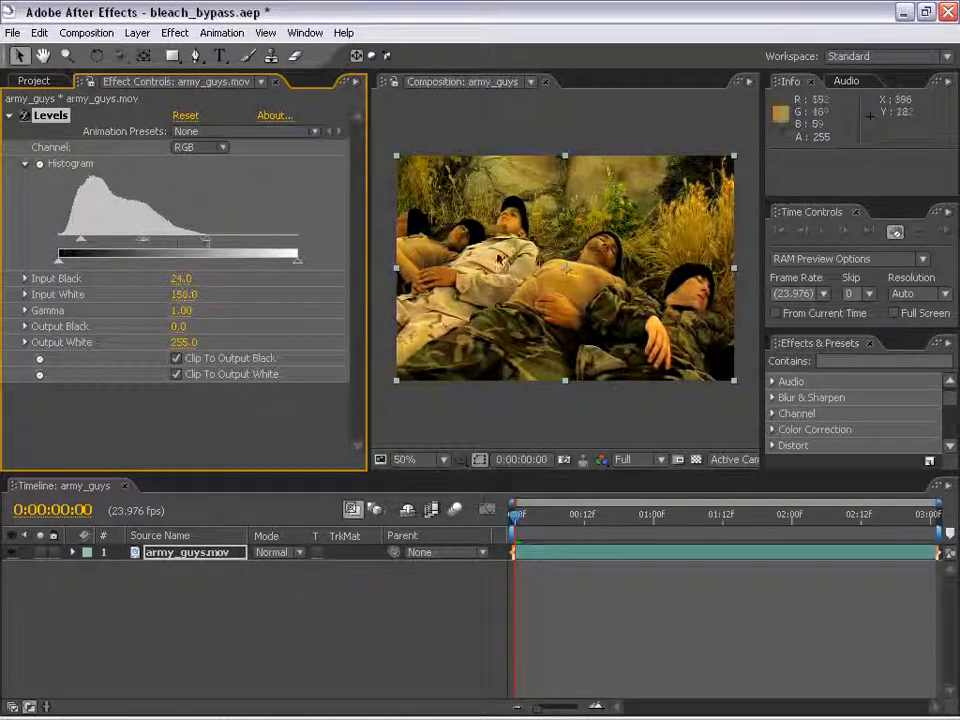
Step: Disable the Levels effect and add Brightness & Contrast to the layer with Brightness 27 and Contrast 51
{"action": "left_click", "coordinate": [10, 117]}
{"action": "left_click", "coordinate": [175, 32]}
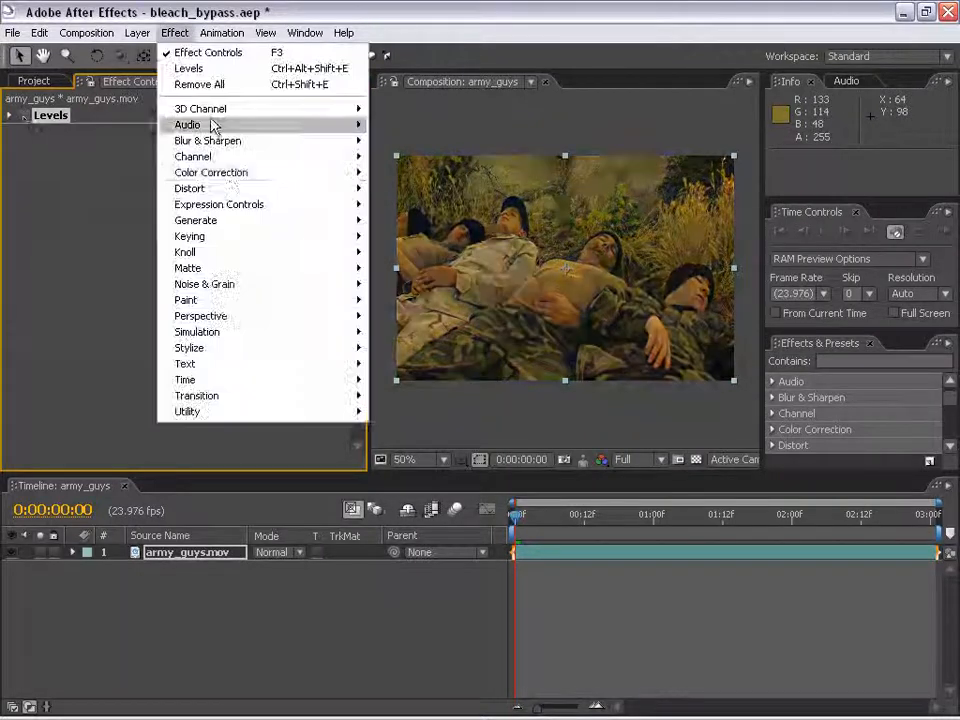
{"action": "mouse_move", "coordinate": [215, 172]}
{"action": "left_click", "coordinate": [463, 220]}
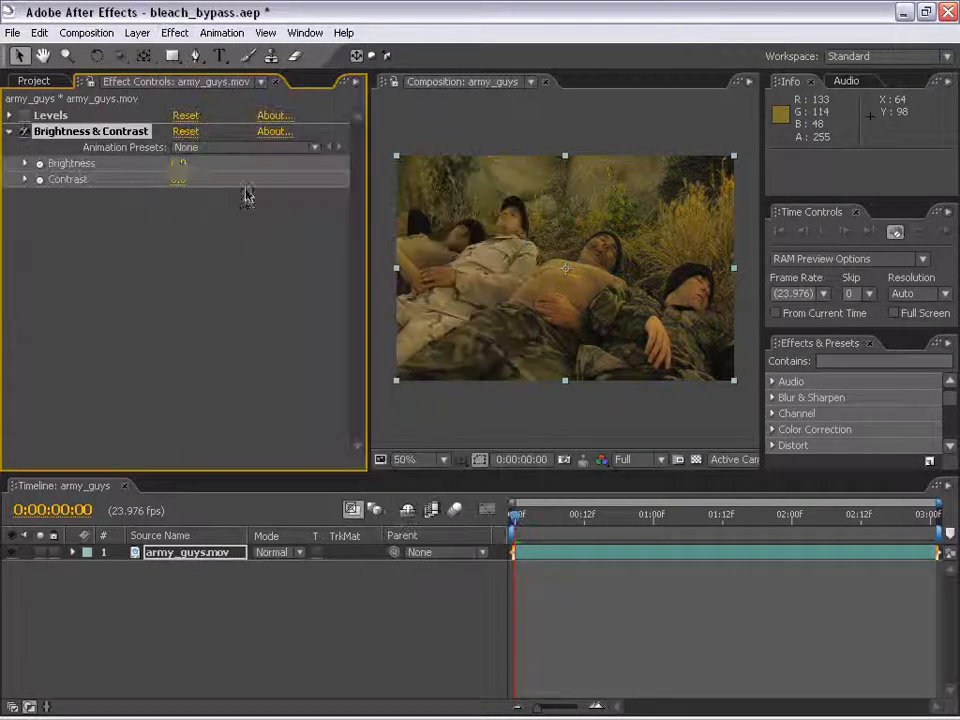
{"action": "left_click_drag", "start_coordinate": [176, 170], "coordinate": [214, 182]}
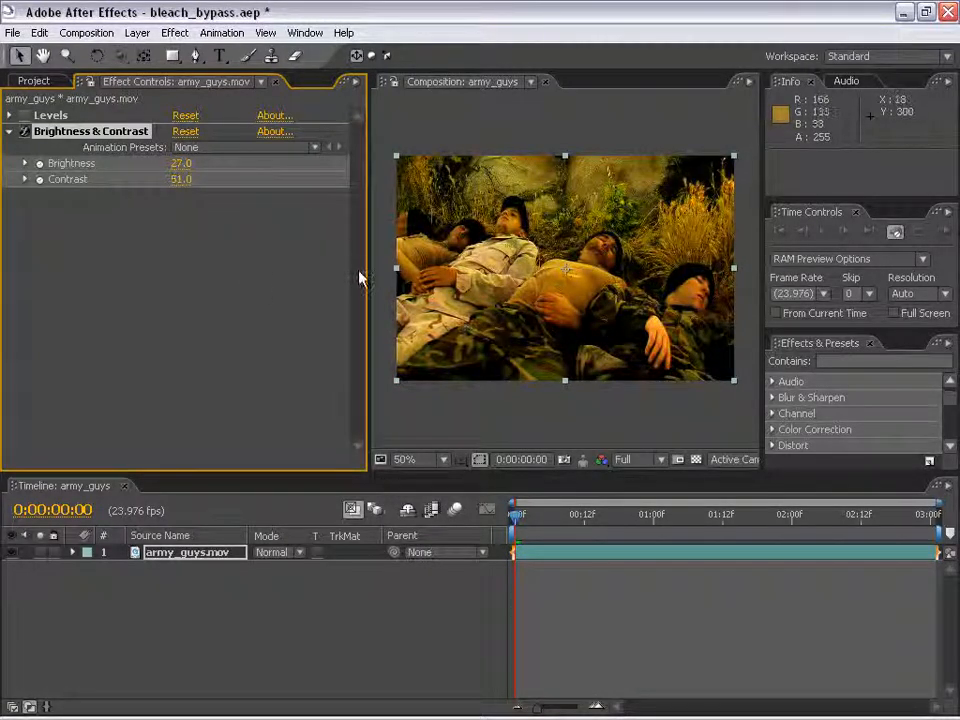
{"action": "left_click_drag", "start_coordinate": [368, 270], "coordinate": [252, 270]}
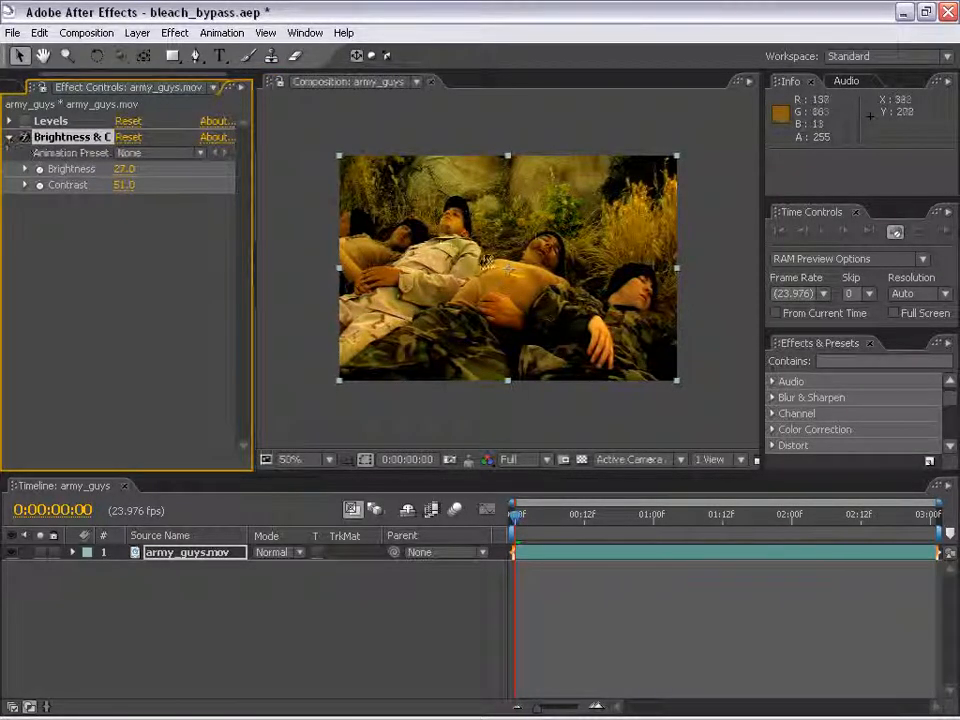
{"action": "scroll", "coordinate": [500, 300], "scroll_direction": "up", "scroll_amount": 1}
{"action": "scroll", "coordinate": [508, 304], "scroll_direction": "down", "scroll_amount": 1}
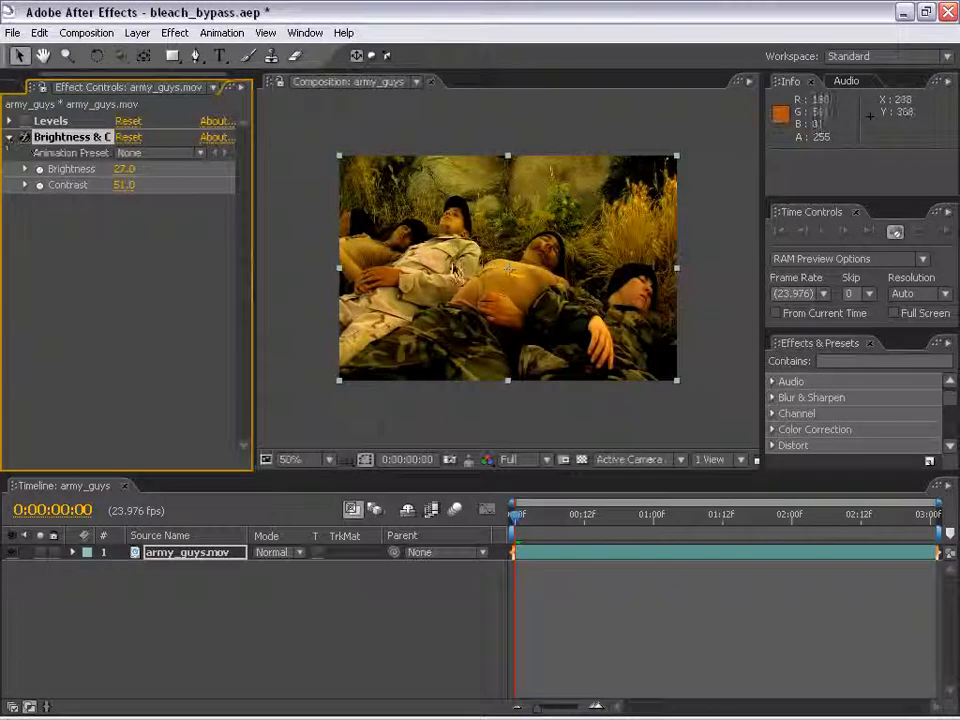
{"action": "scroll", "coordinate": [400, 228], "scroll_direction": "up", "scroll_amount": 1}
{"action": "scroll", "coordinate": [478, 292], "scroll_direction": "down", "scroll_amount": 1}
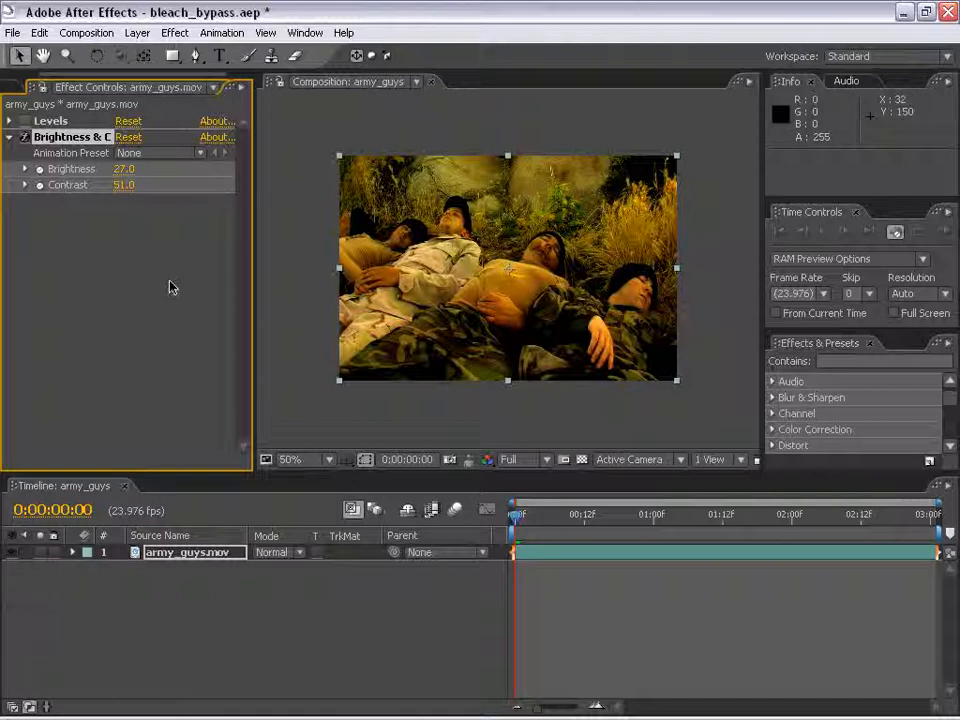
Step: Duplicate the army_guys.mov layer in the timeline
{"action": "left_click", "coordinate": [545, 583]}
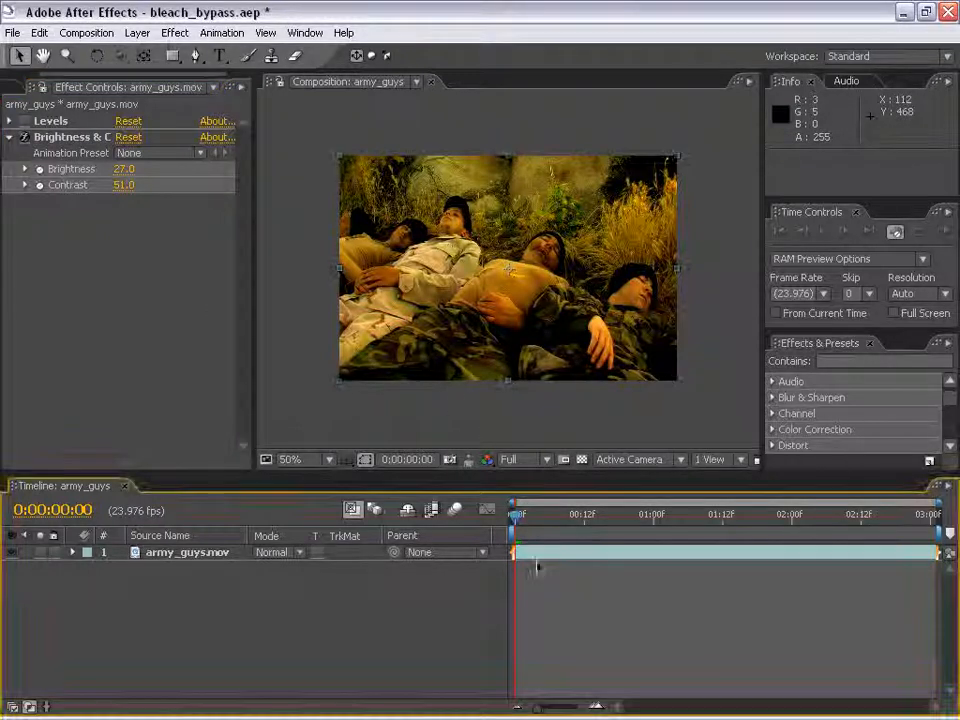
{"action": "left_click", "coordinate": [545, 553]}
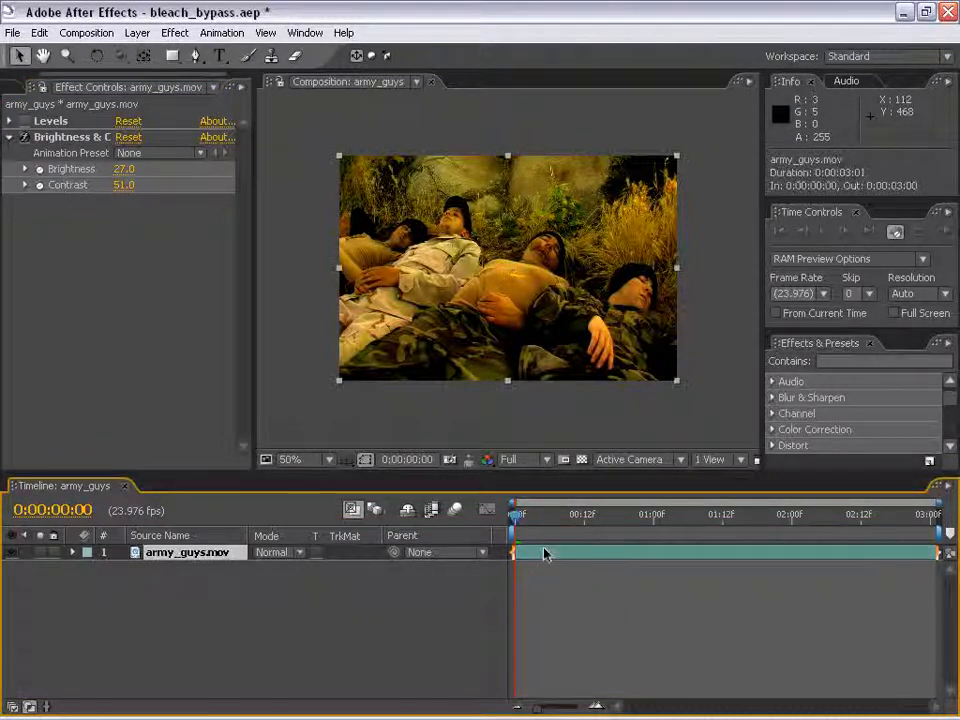
{"action": "key", "text": "ctrl+d"}
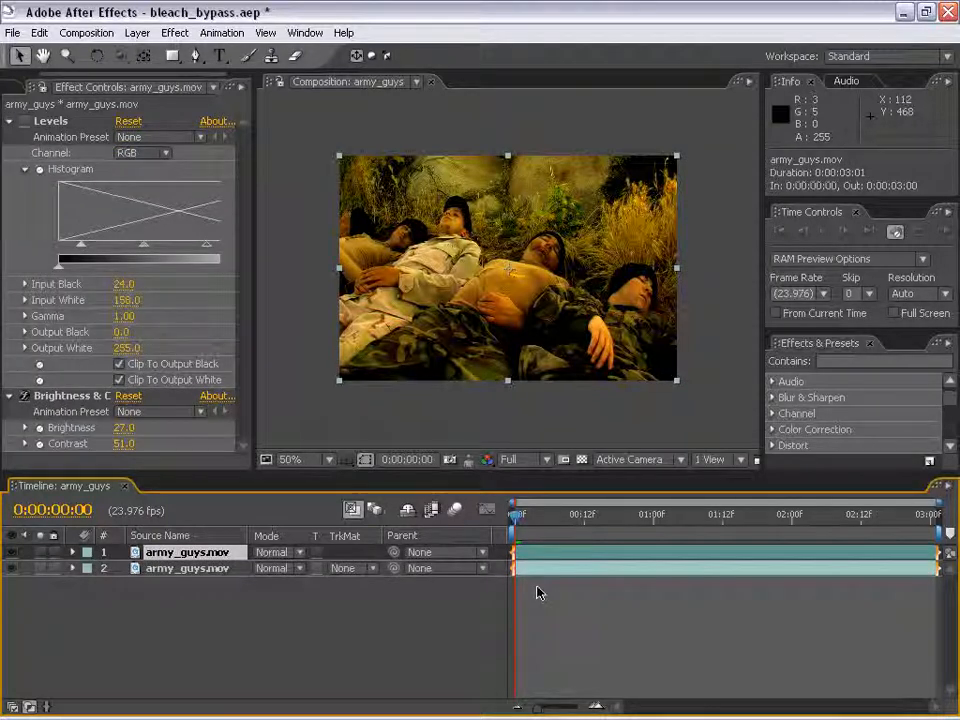
{"action": "left_click", "coordinate": [537, 593]}
Step: Delete the Levels and Brightness & Contrast effects from the top army_guys.mov layer
{"action": "left_click", "coordinate": [527, 559]}
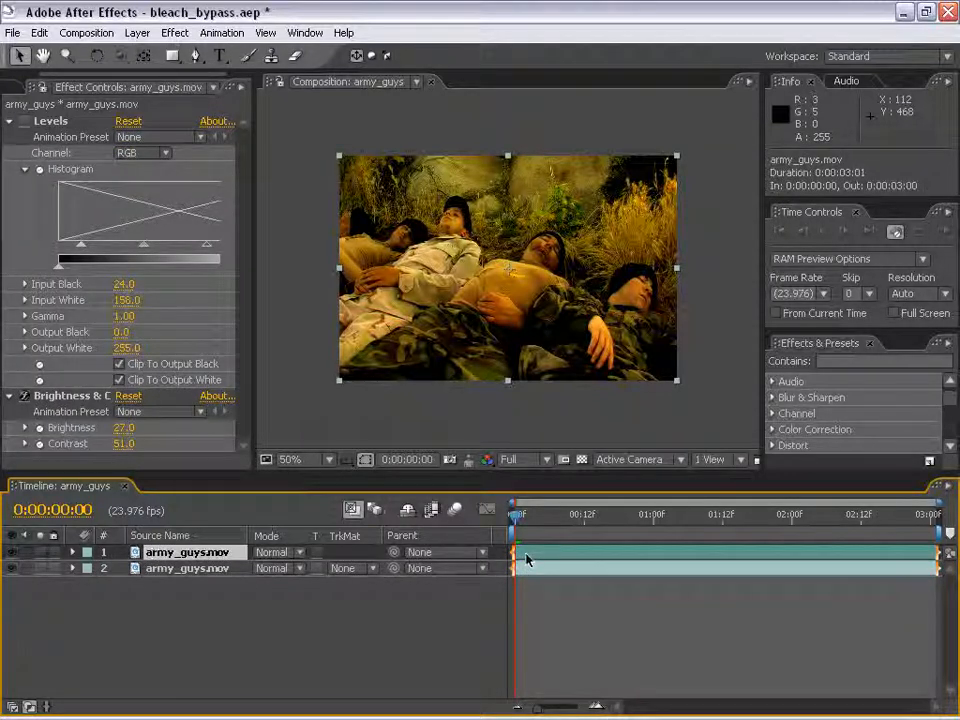
{"action": "left_click", "coordinate": [9, 122]}
{"action": "left_click", "coordinate": [42, 123]}
{"action": "left_click", "coordinate": [53, 140], "text": "shift"}
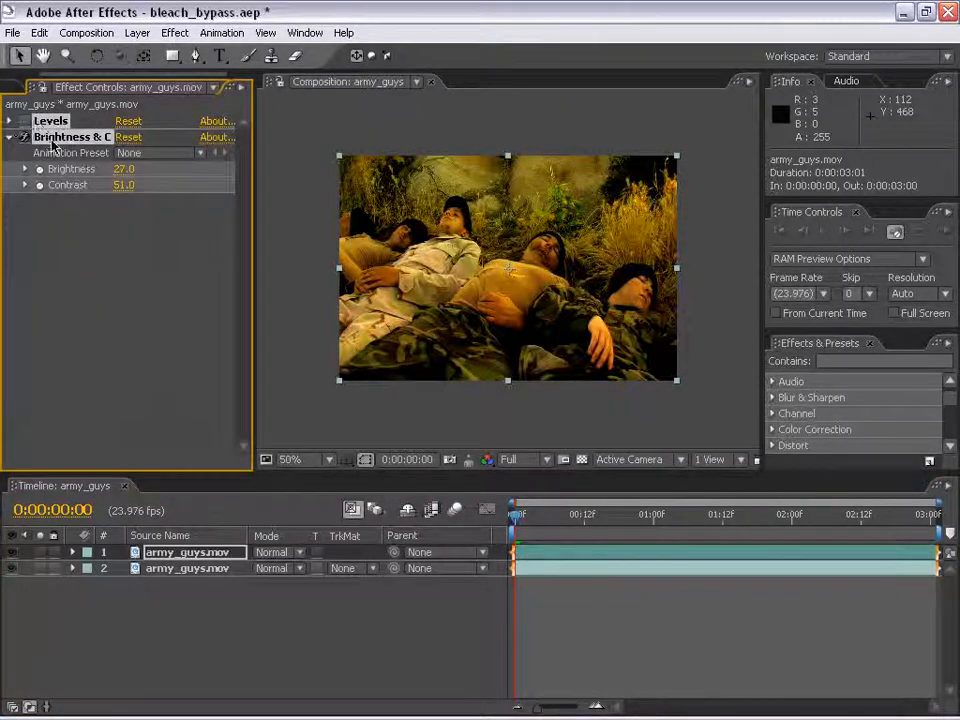
{"action": "key", "text": "Delete"}
Step: View the composition enlarged and toggle the top layer's visibility to compare the original footage with the graded copy beneath
{"action": "left_click", "coordinate": [523, 442]}
{"action": "key", "text": "grave"}
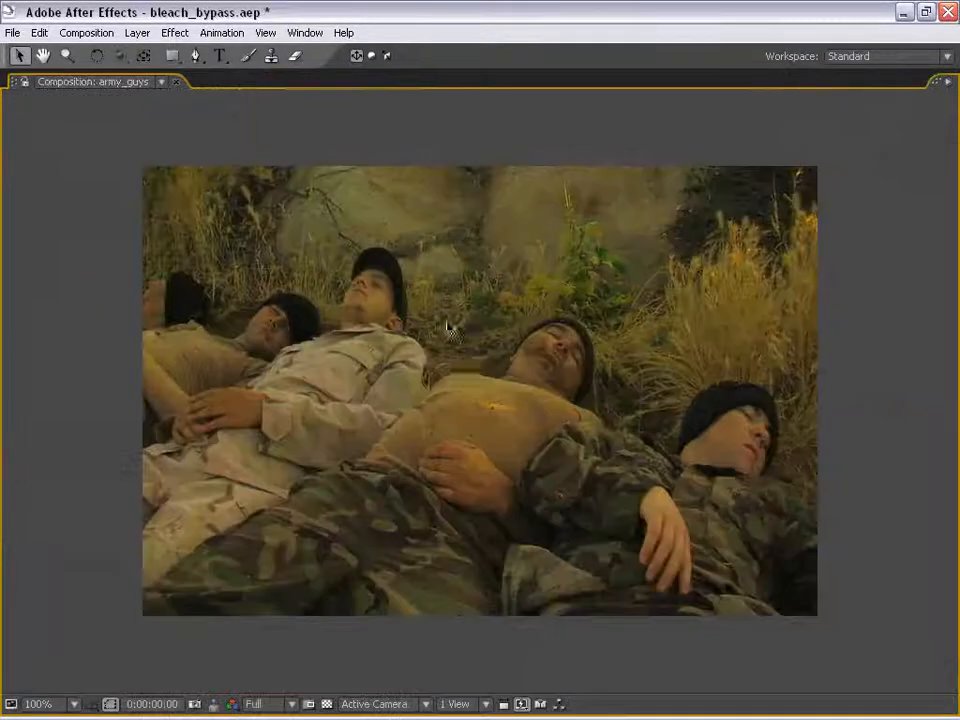
{"action": "key", "text": "grave"}
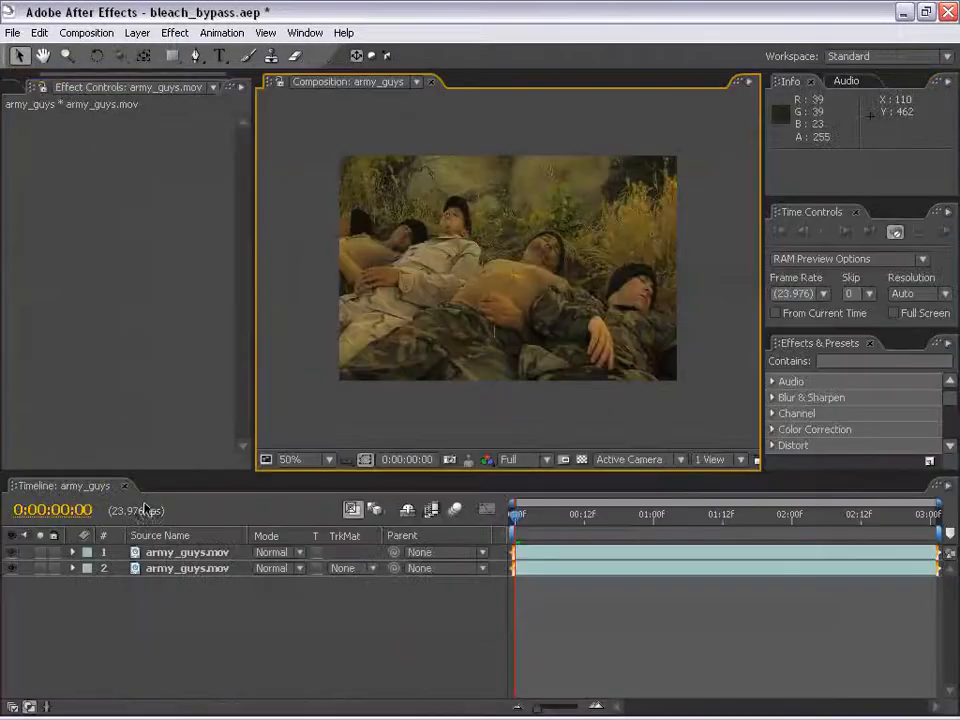
{"action": "left_click", "coordinate": [13, 553]}
{"action": "left_click", "coordinate": [13, 553]}
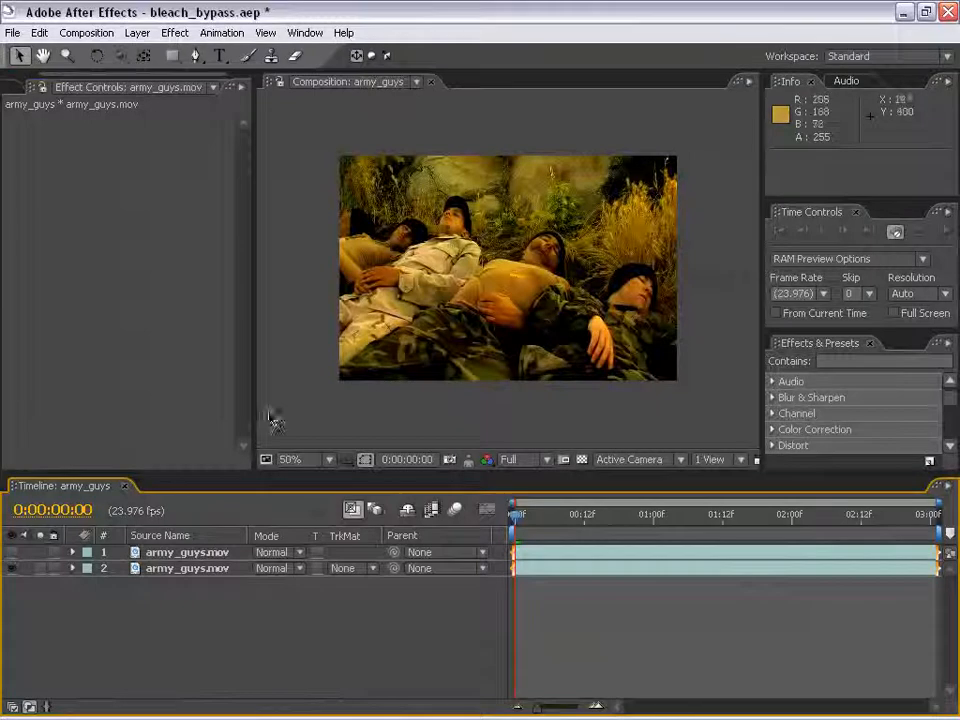
{"action": "left_click", "coordinate": [11, 553]}
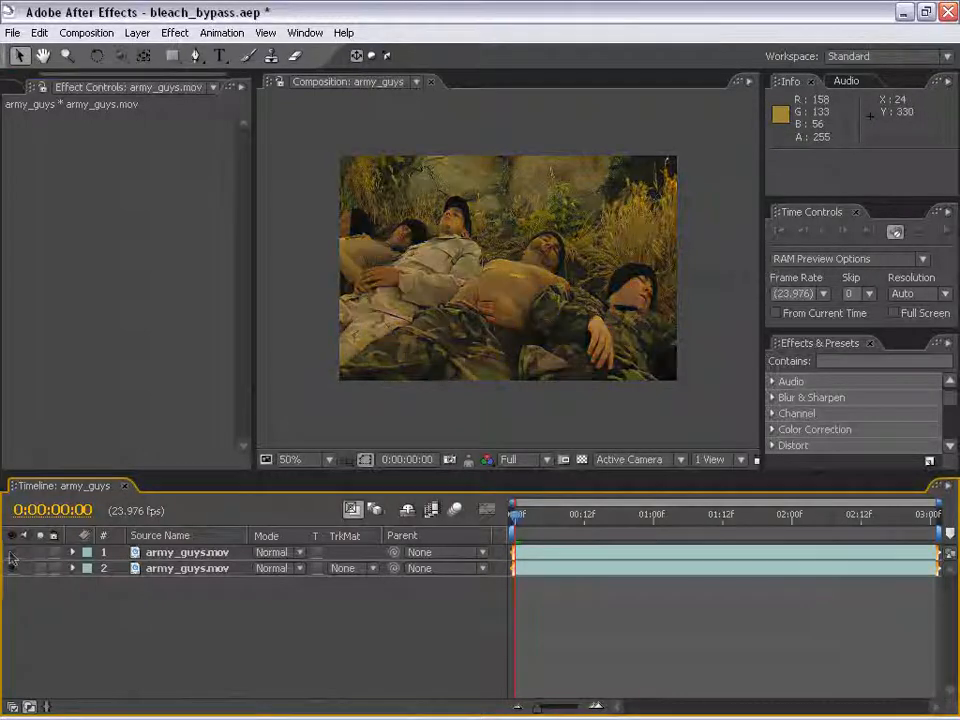
Step: Set the blending mode of the top army_guys.mov layer to Color and view the composition enlarged
{"action": "left_click", "coordinate": [192, 555]}
{"action": "left_click", "coordinate": [274, 552]}
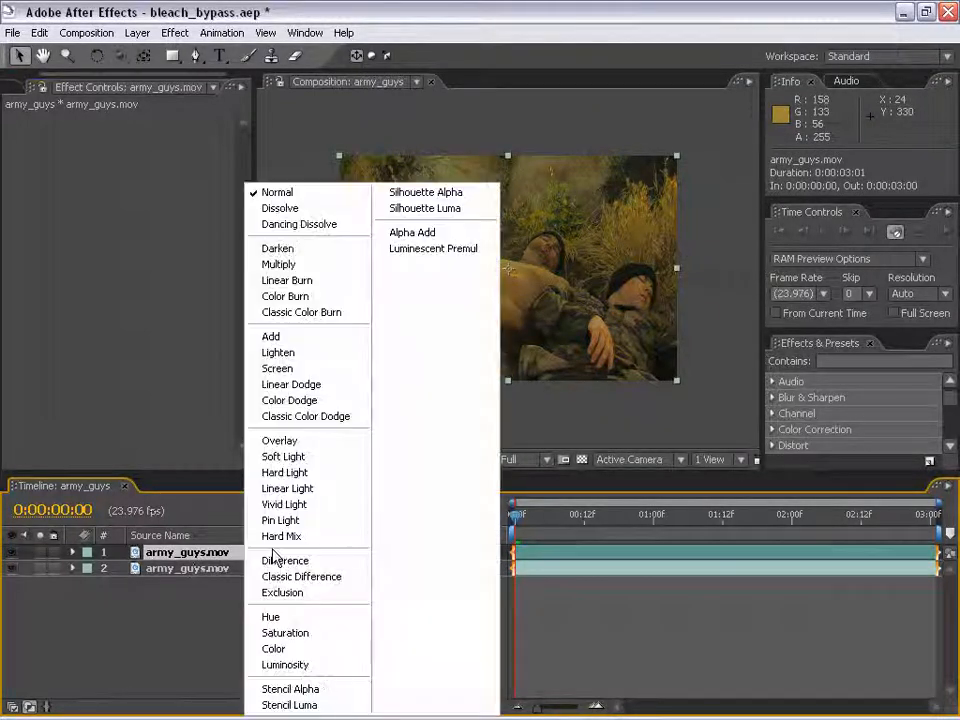
{"action": "left_click", "coordinate": [273, 650]}
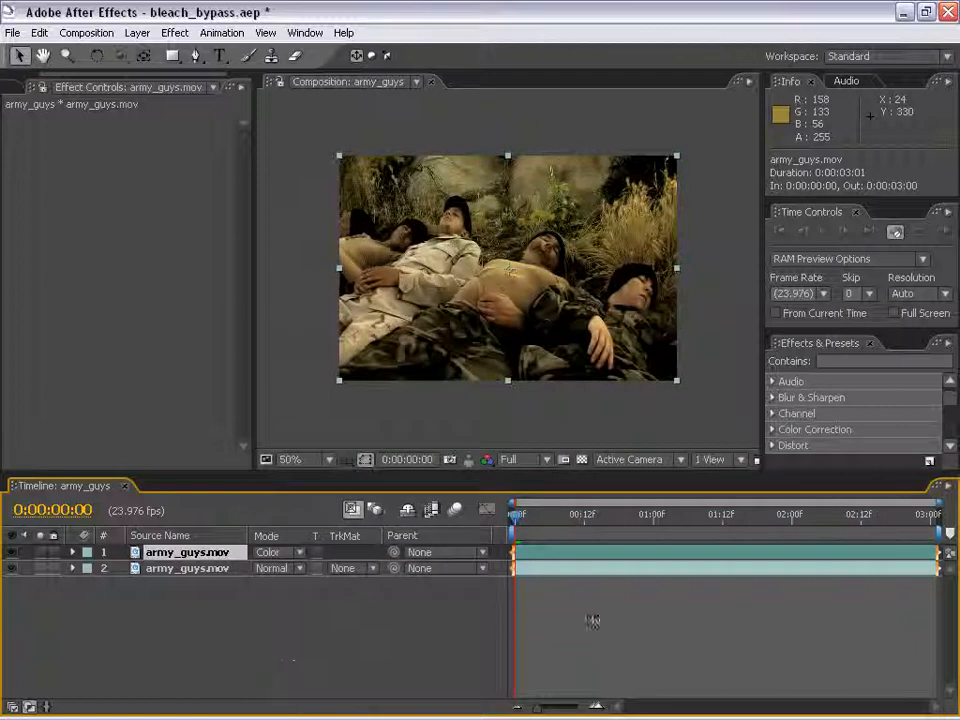
{"action": "key", "text": "grave"}
{"action": "key", "text": "grave"}
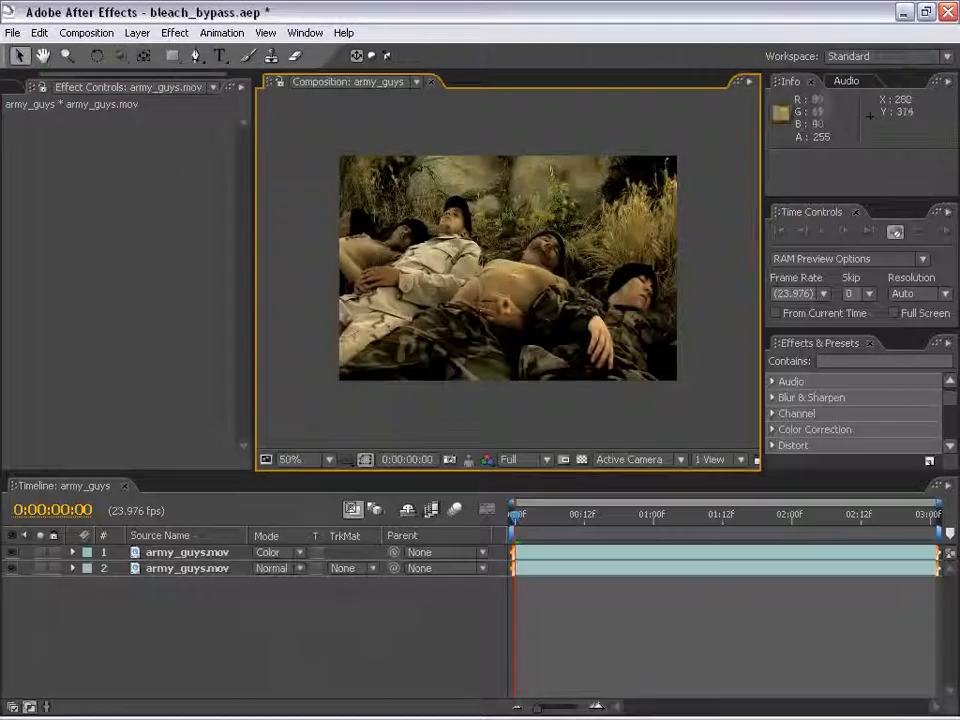
Step: Compare the blended image with the bottom layer's effects switched on and off, including an enlarged view of the composition
{"action": "left_click", "coordinate": [12, 553]}
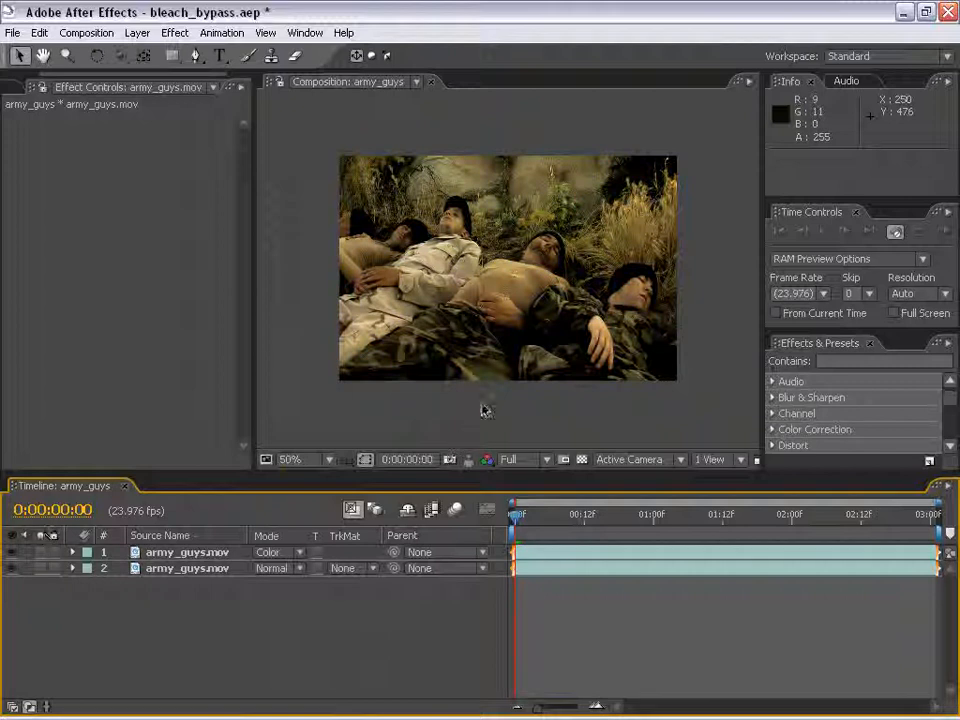
{"action": "key", "text": "F4"}
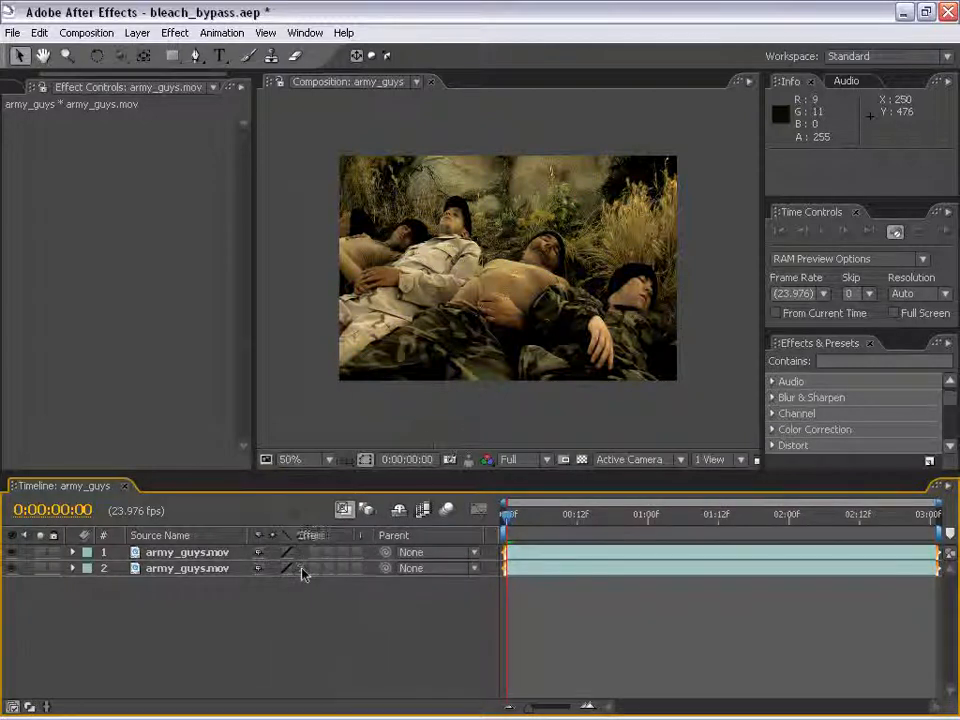
{"action": "left_click", "coordinate": [302, 568]}
{"action": "left_click", "coordinate": [302, 568]}
{"action": "left_click", "coordinate": [302, 569]}
{"action": "left_click", "coordinate": [302, 569]}
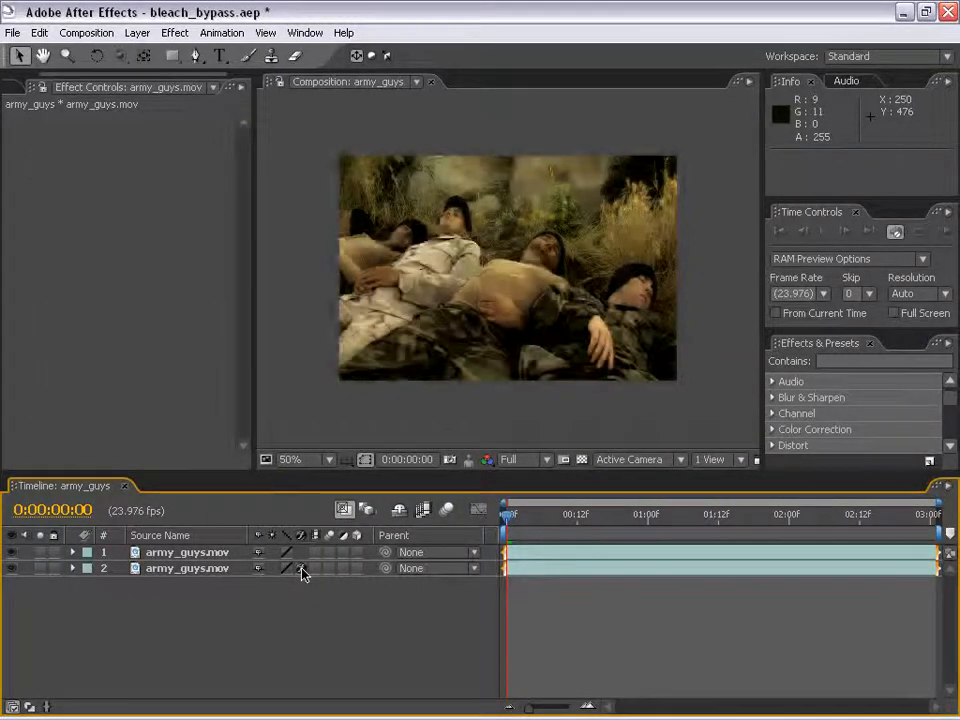
{"action": "key", "text": "period"}
{"action": "key", "text": "grave"}
{"action": "key", "text": "grave"}
{"action": "key", "text": "comma"}
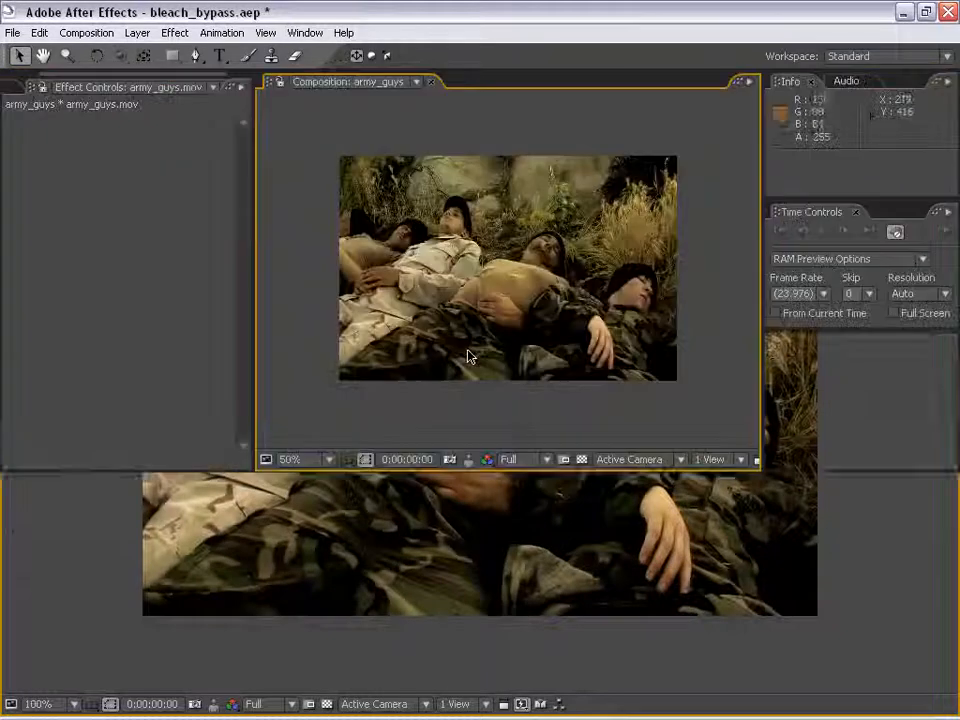
{"action": "left_click", "coordinate": [302, 568]}
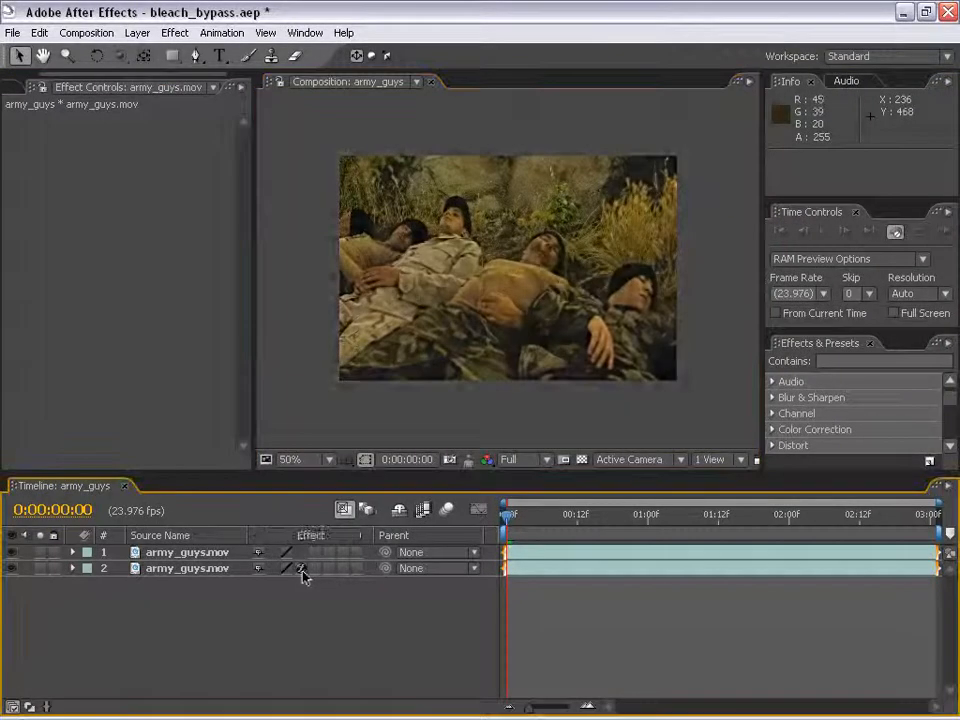
{"action": "left_click", "coordinate": [302, 568]}
Step: Show the blending mode column again and check the top army_guys.mov layer's blending mode
{"action": "left_click", "coordinate": [172, 553]}
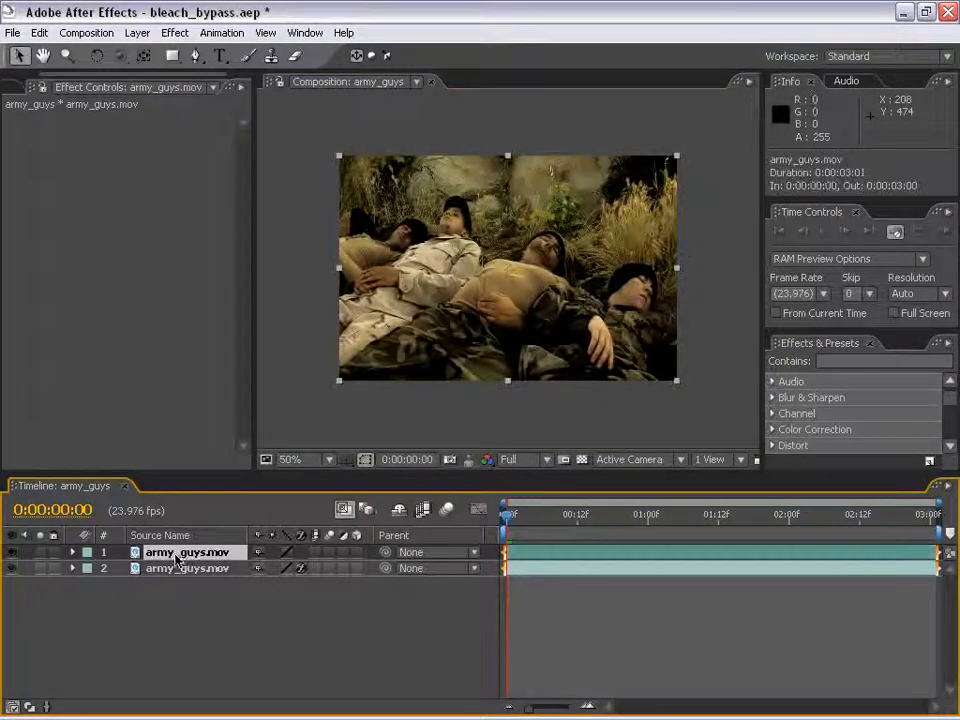
{"action": "key", "text": "F4"}
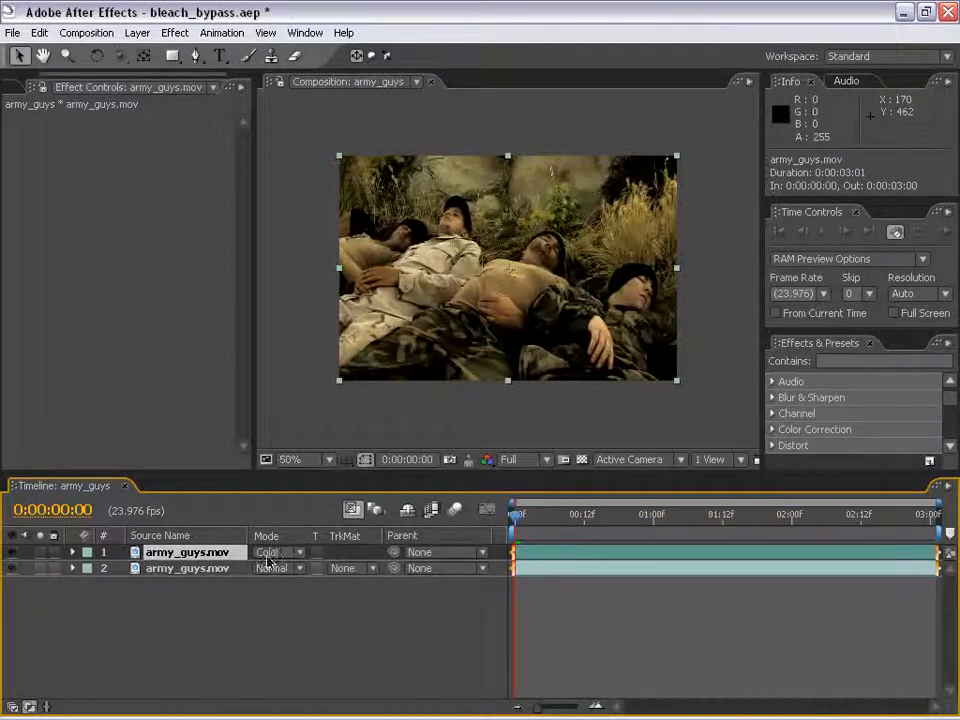
{"action": "left_click", "coordinate": [270, 552]}
{"action": "left_click", "coordinate": [275, 552]}
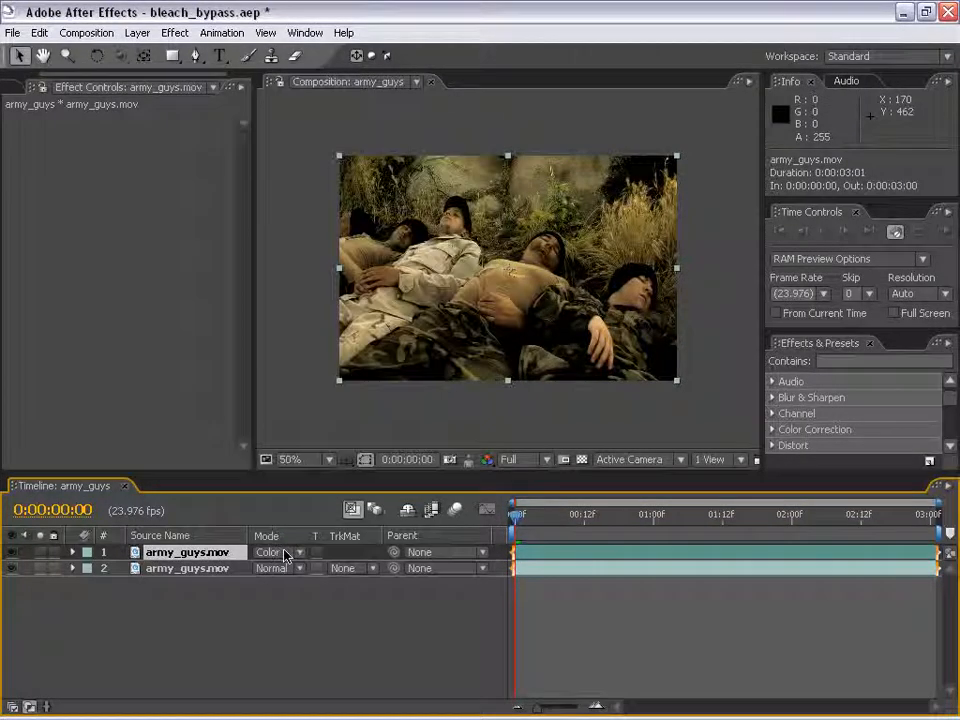
Step: Toggle the top army_guys.mov layer's visibility to compare the boosted bottom layer with the Color-blended result
{"action": "left_click", "coordinate": [12, 553]}
{"action": "left_click", "coordinate": [190, 568]}
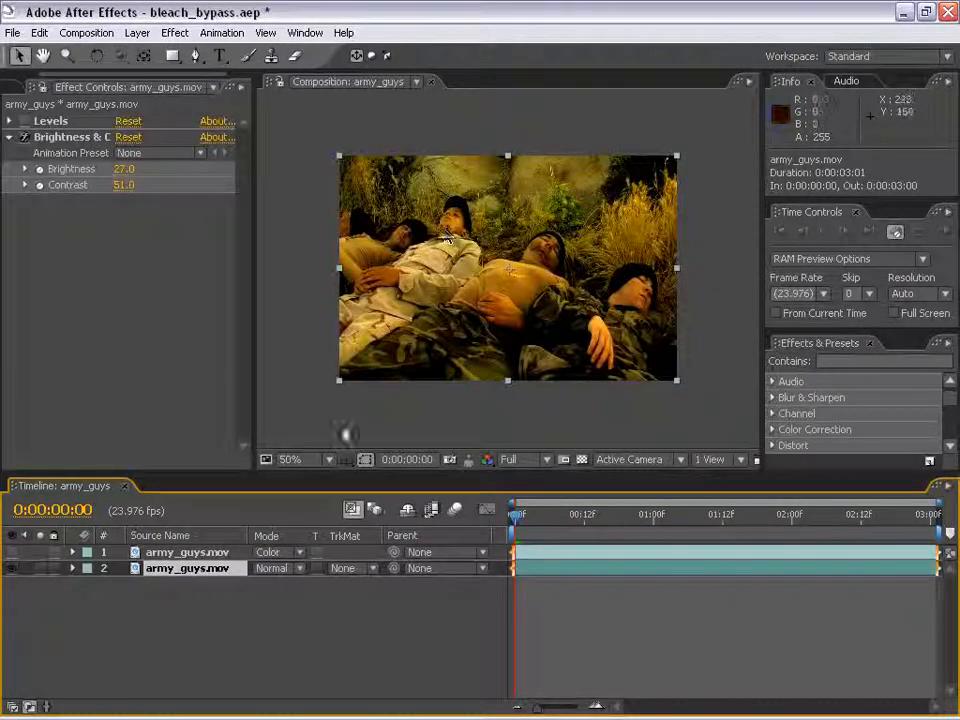
{"action": "left_click", "coordinate": [12, 553]}
{"action": "left_click", "coordinate": [152, 552]}
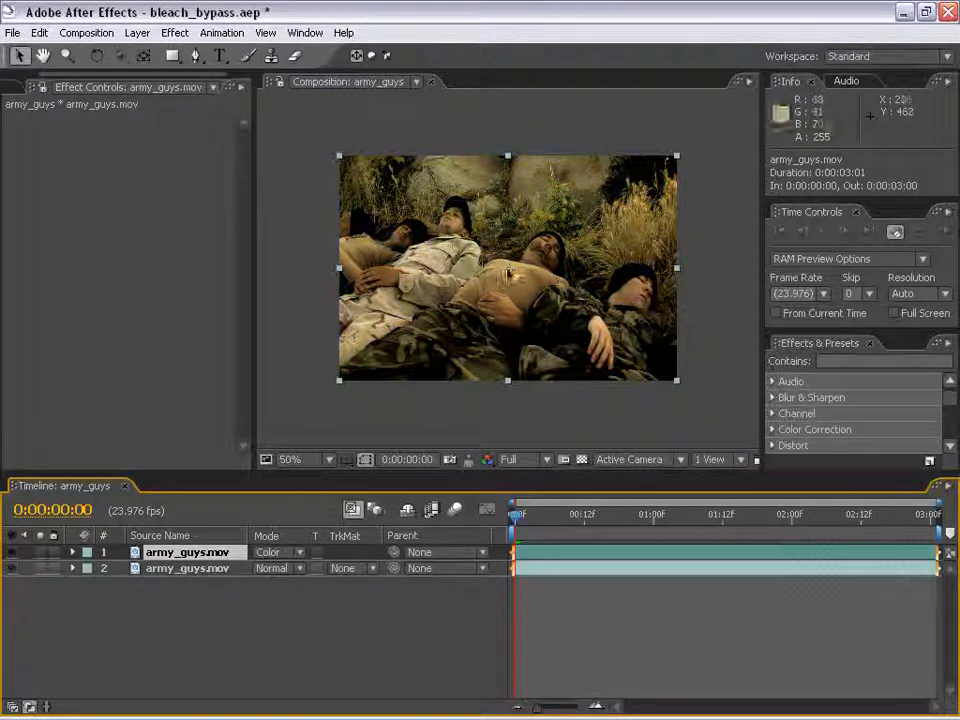
Step: Create a medium gray solid layer in the army_guys composition
{"action": "left_click", "coordinate": [137, 32]}
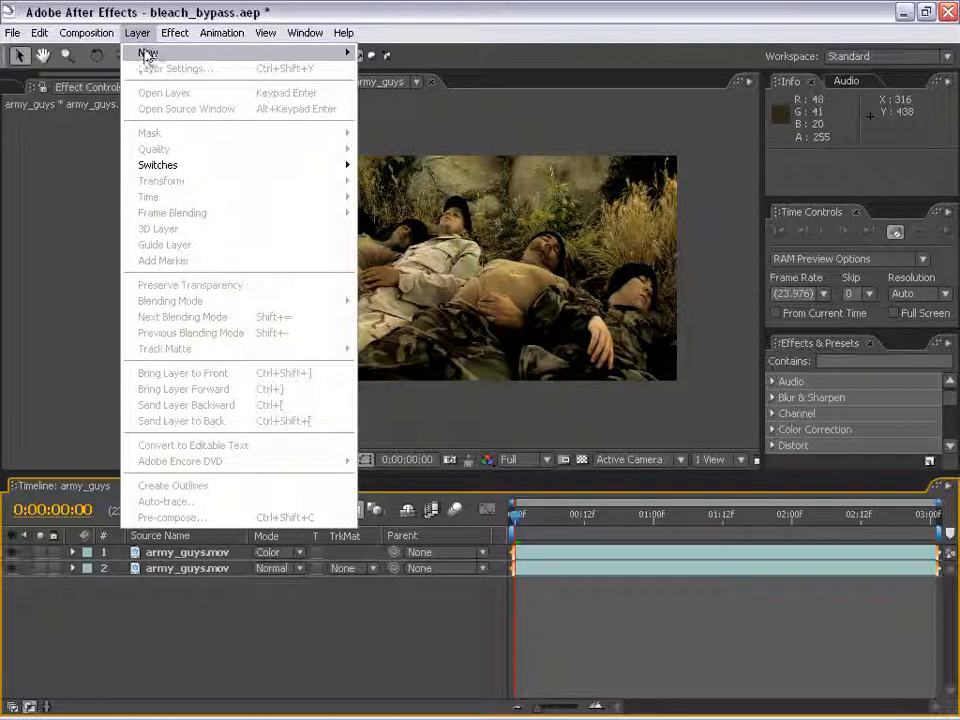
{"action": "mouse_move", "coordinate": [147, 55]}
{"action": "left_click", "coordinate": [375, 67]}
{"action": "left_click", "coordinate": [395, 499]}
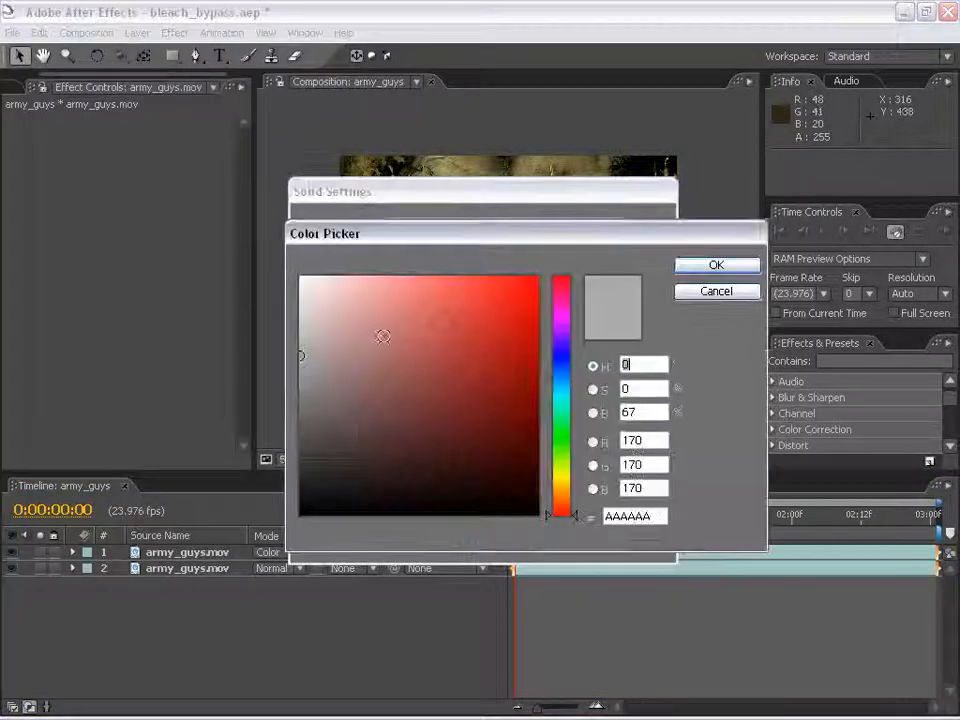
{"action": "left_click", "coordinate": [302, 378]}
{"action": "left_click", "coordinate": [699, 267]}
{"action": "left_click", "coordinate": [515, 539]}
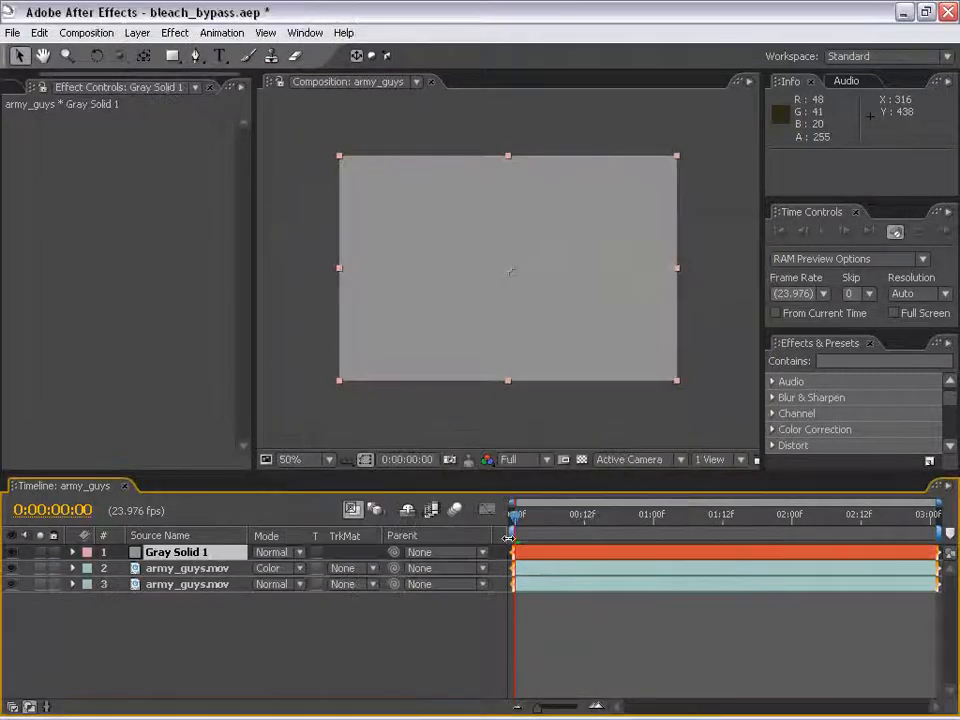
Step: Place the gray solid between the two army_guys.mov layers and view the Color blend over it enlarged
{"action": "mouse_move", "coordinate": [165, 556]}
{"action": "left_mouse_down"}
{"action": "mouse_move", "coordinate": [189, 588]}
{"action": "mouse_move", "coordinate": [150, 568]}
{"action": "left_mouse_up"}
{"action": "key", "text": "grave"}
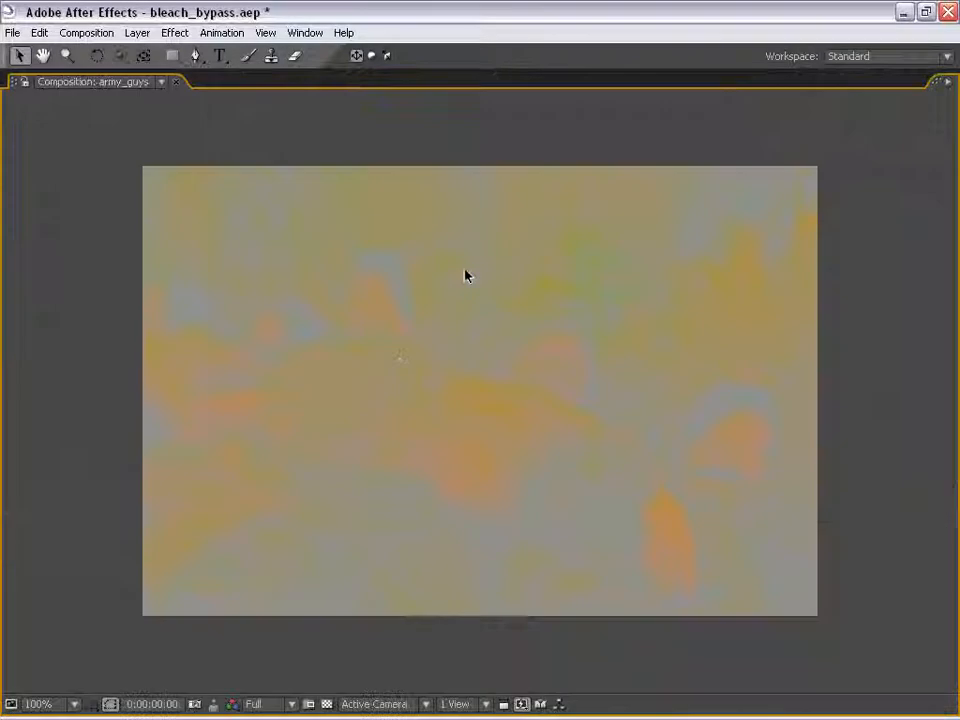
{"action": "key", "text": "grave"}
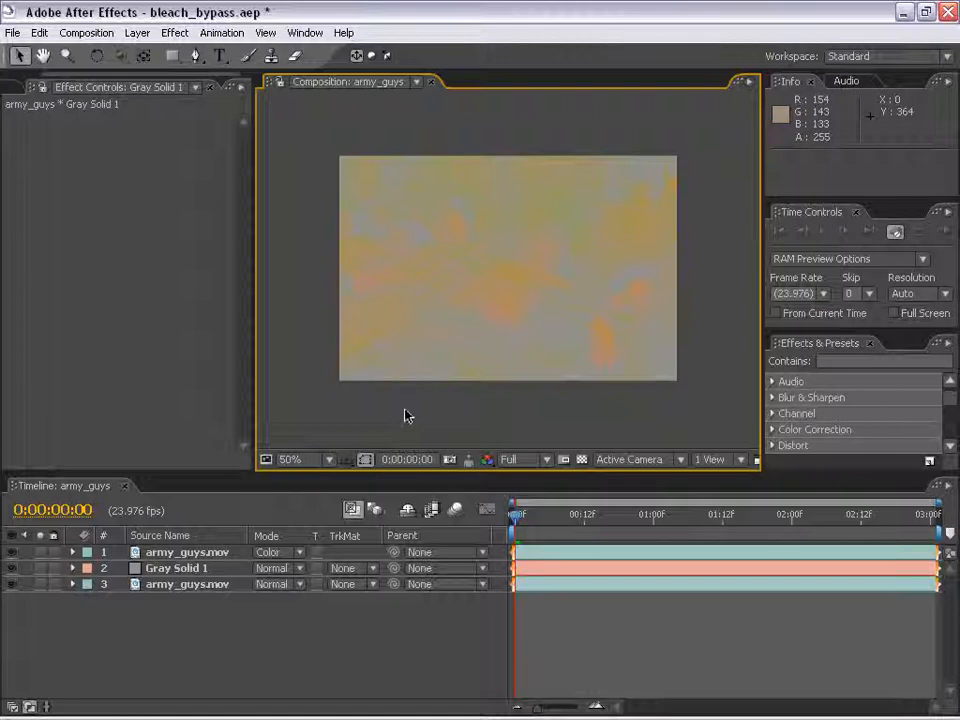
Step: Delete the gray solid layer and view the two-layer blend enlarged
{"action": "left_click", "coordinate": [172, 568]}
{"action": "key", "text": "Delete"}
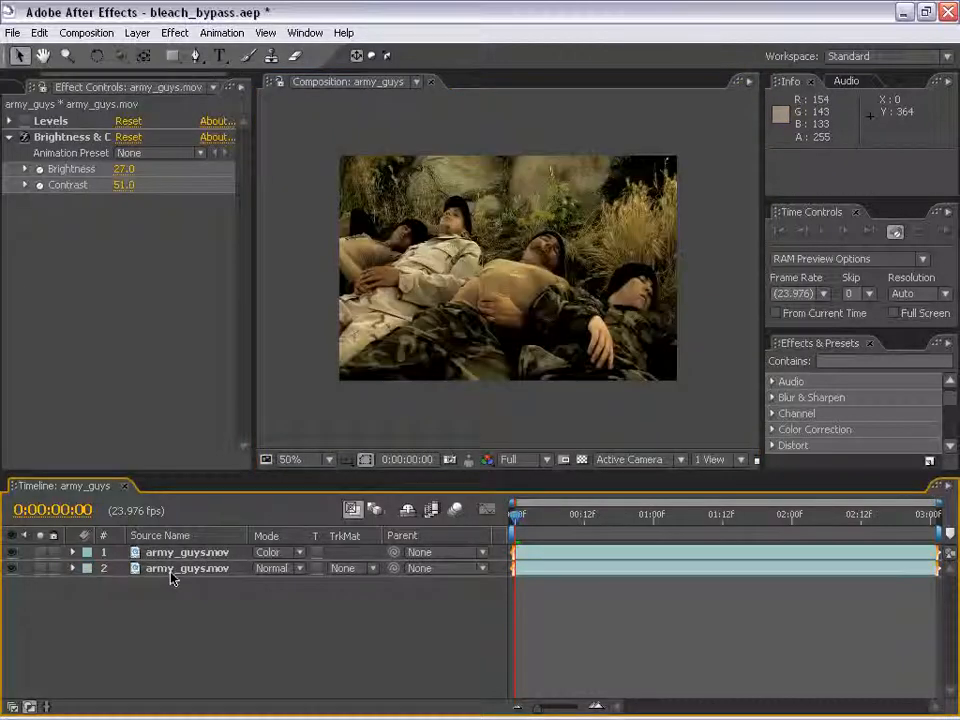
{"action": "key", "text": "grave"}
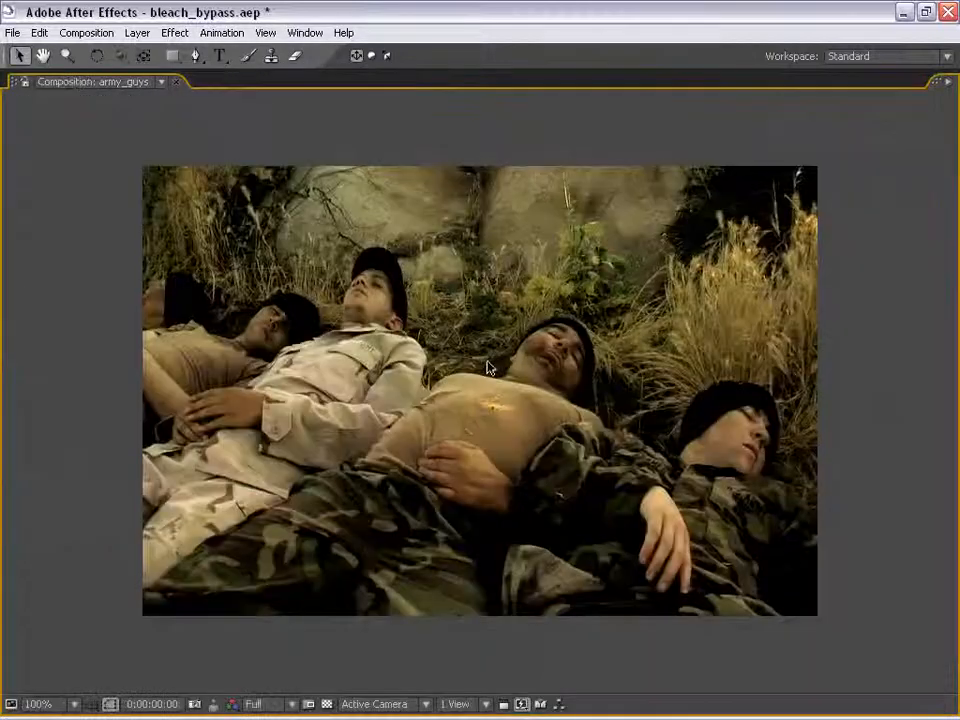
{"action": "key", "text": "grave"}
{"action": "left_click", "coordinate": [222, 635]}
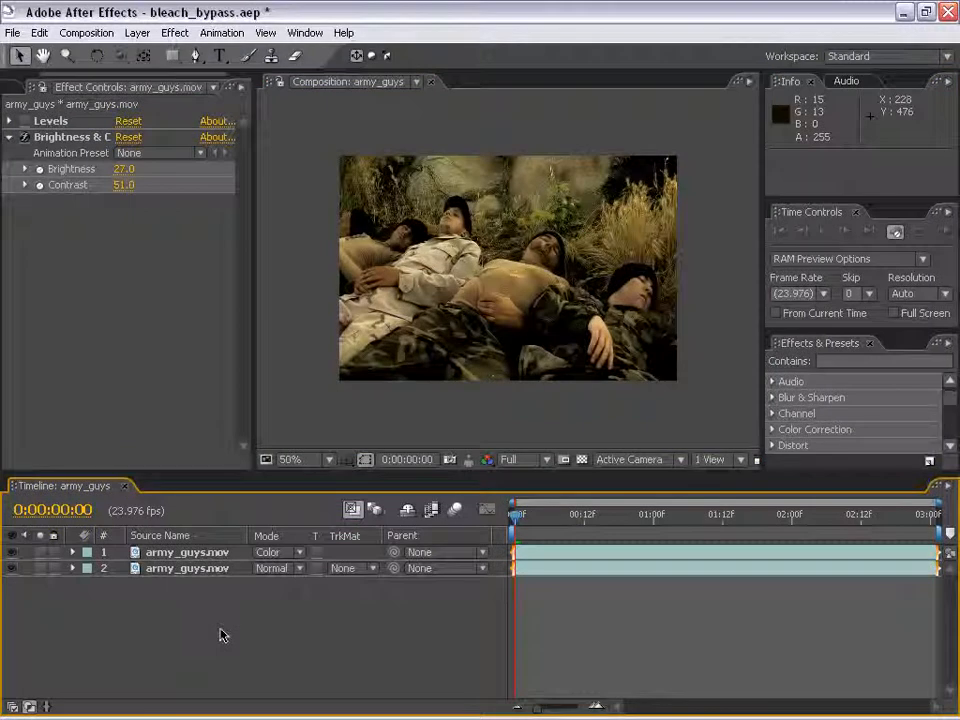
Step: Delete the top army_guys.mov layer and apply the CC Composite effect to the remaining army_guys.mov layer
{"action": "left_click", "coordinate": [186, 556]}
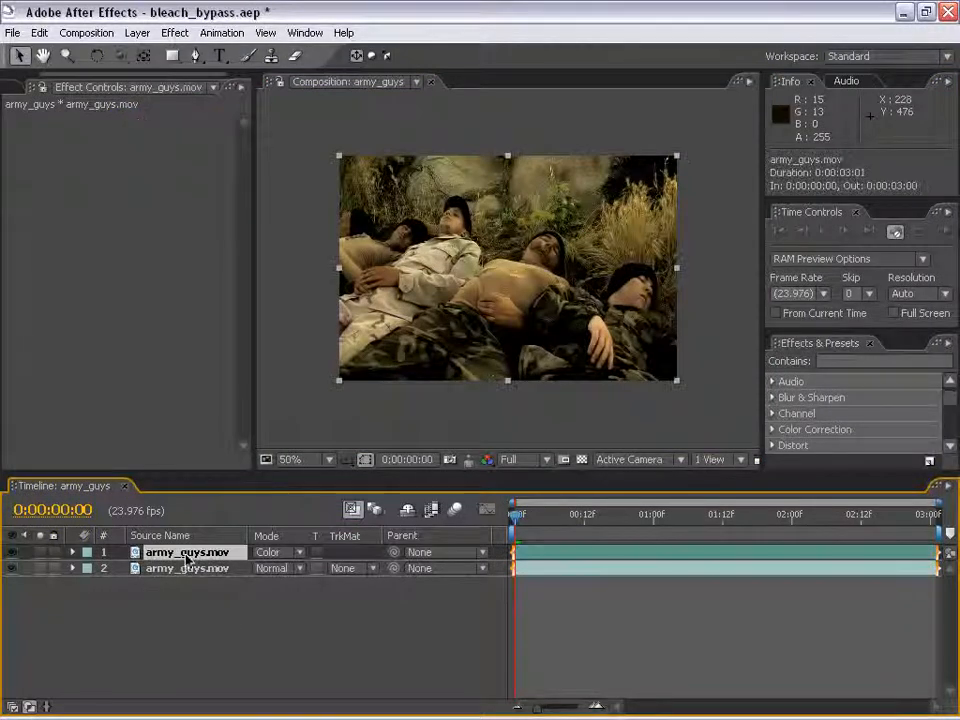
{"action": "key", "text": "Delete"}
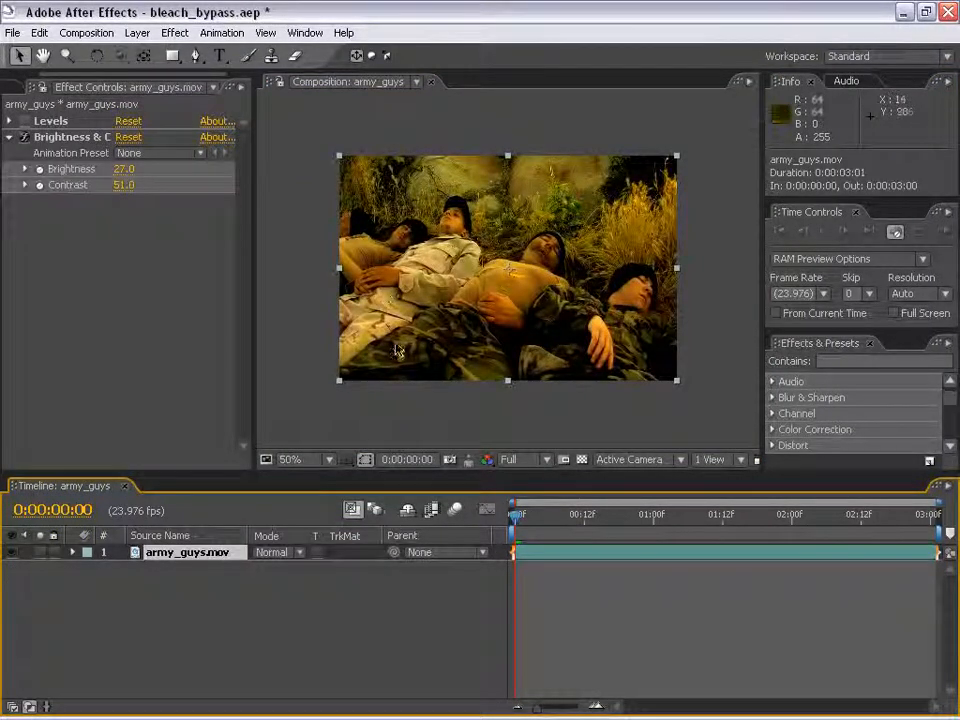
{"action": "left_click", "coordinate": [175, 32]}
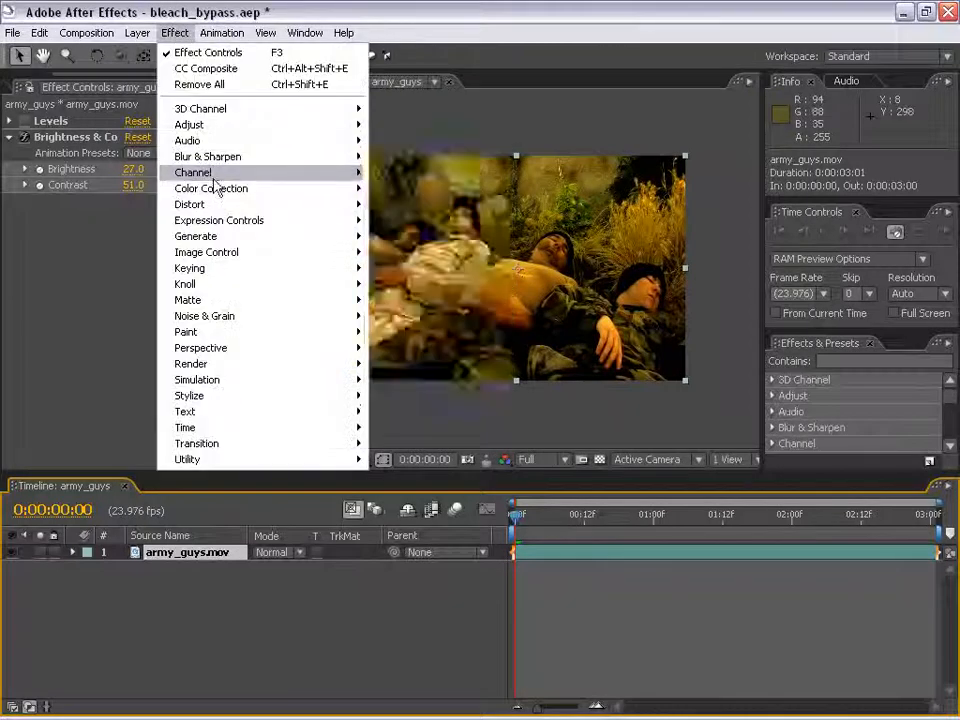
{"action": "mouse_move", "coordinate": [212, 174]}
{"action": "left_click", "coordinate": [414, 238]}
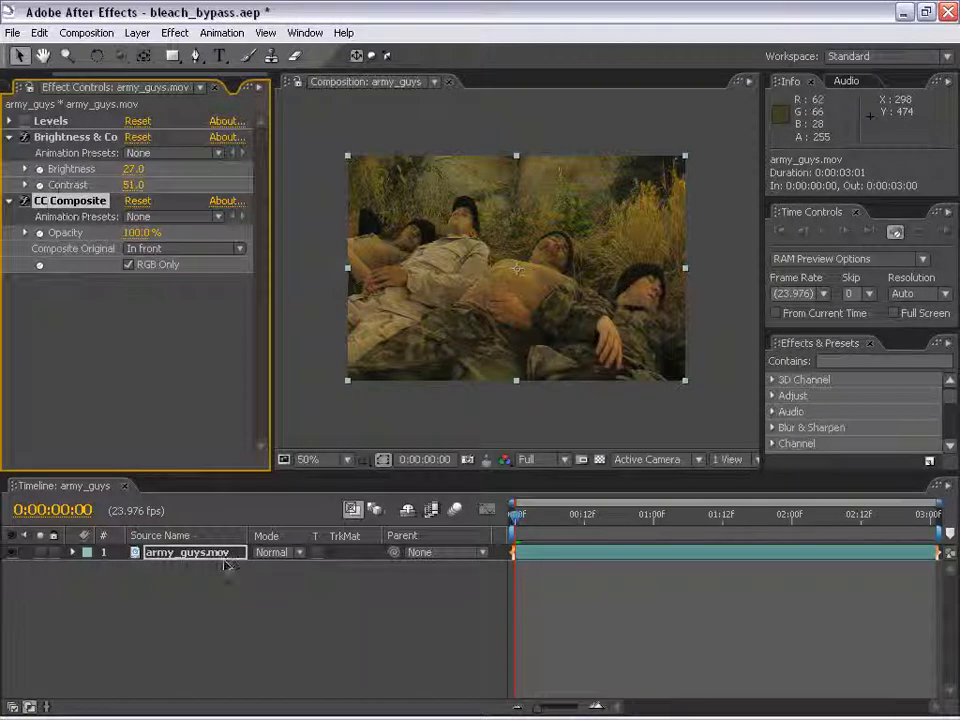
Step: Set CC Composite's Composite Original mode to Color, and widen the effect settings area so the full parameter names show
{"action": "left_click_drag", "start_coordinate": [270, 250], "coordinate": [381, 250]}
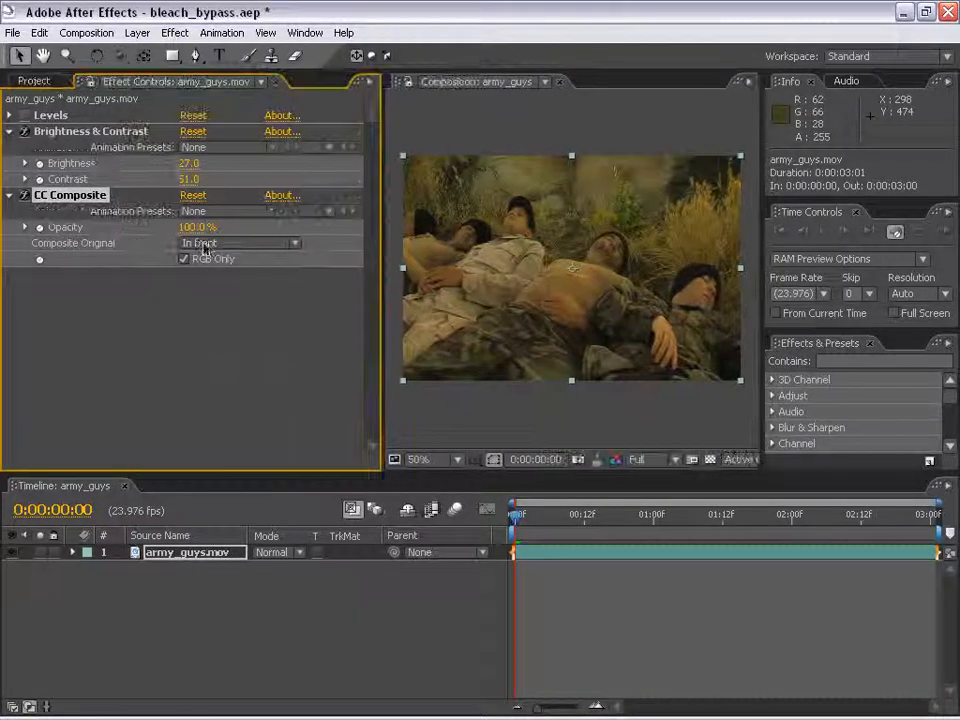
{"action": "left_click", "coordinate": [210, 243]}
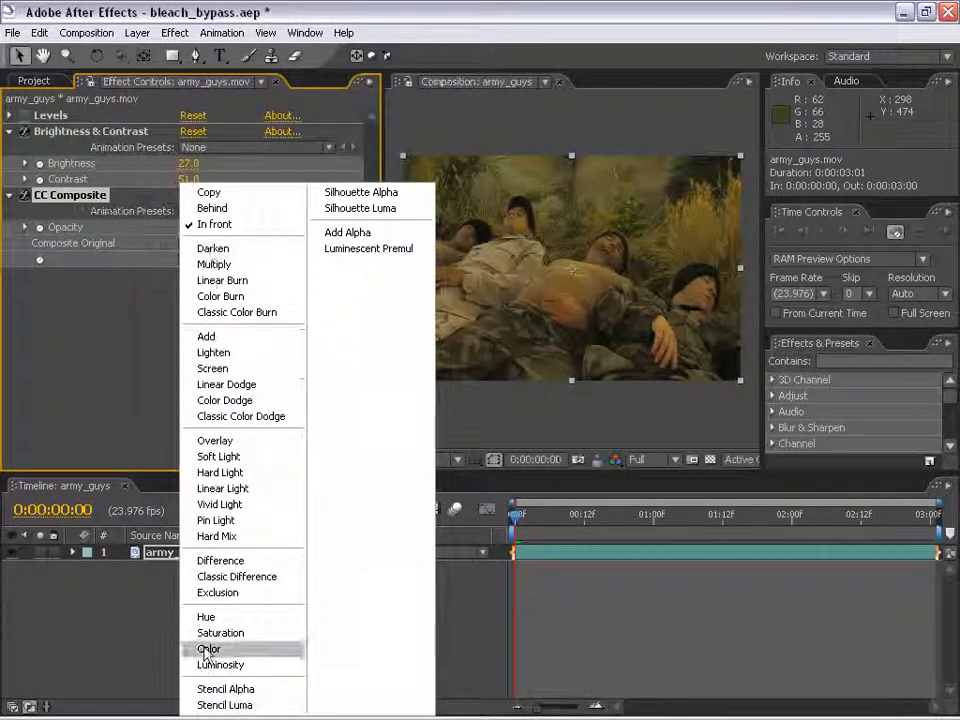
{"action": "left_click", "coordinate": [190, 648]}
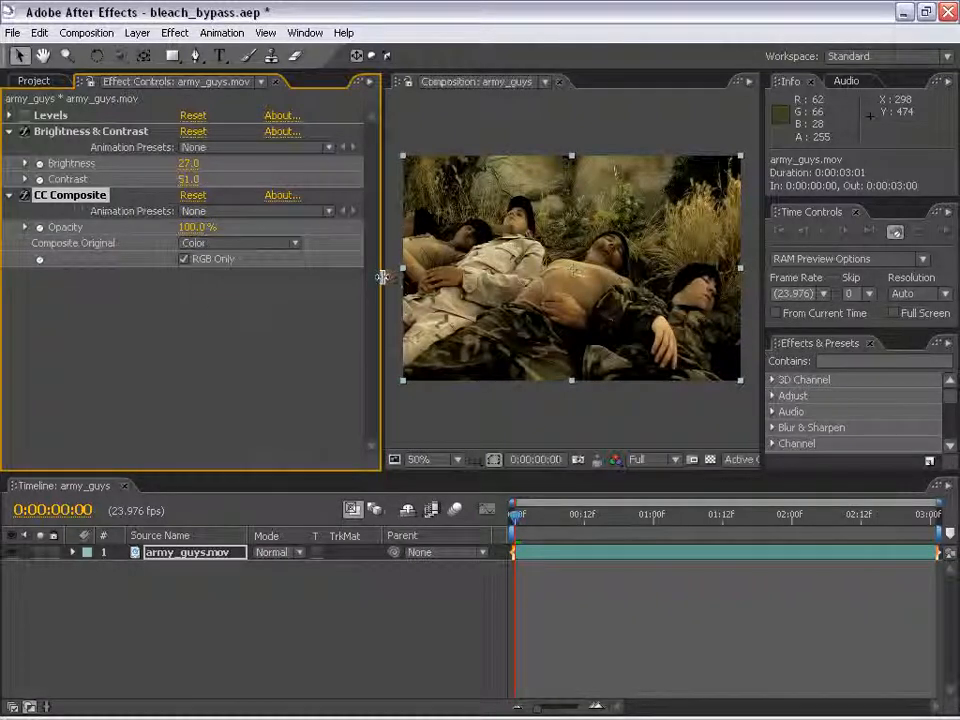
{"action": "left_click_drag", "start_coordinate": [386, 275], "coordinate": [203, 275]}
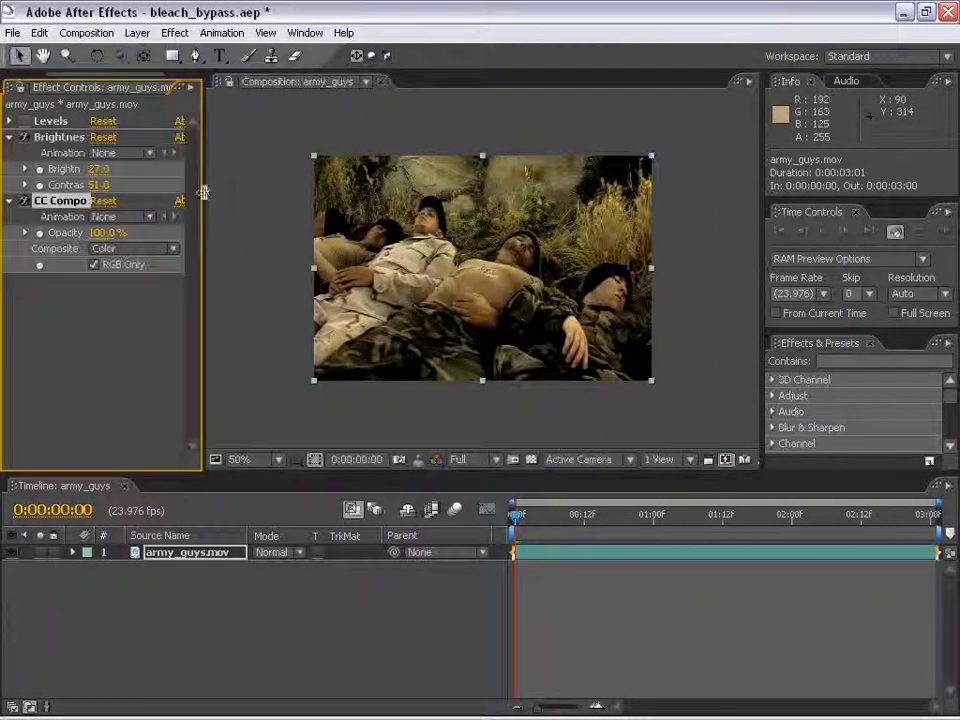
{"action": "left_click_drag", "start_coordinate": [203, 191], "coordinate": [342, 200]}
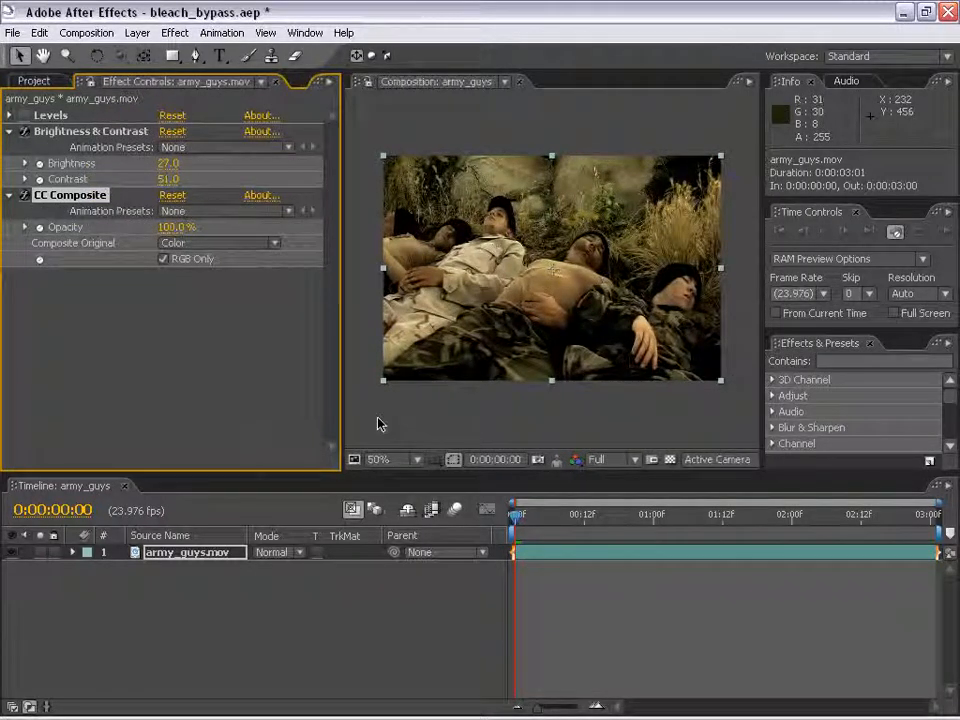
Step: Remove the Levels effect from army_guys.mov and set Brightness to 28 and Contrast to 67
{"action": "left_click", "coordinate": [50, 115]}
{"action": "key", "text": "Delete"}
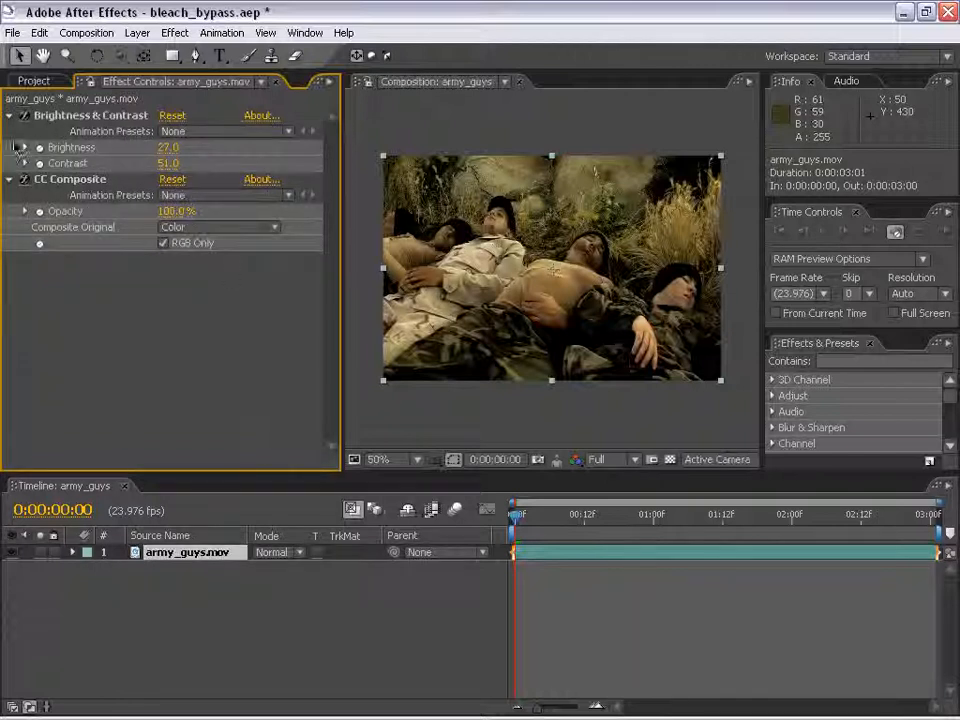
{"action": "mouse_move", "coordinate": [170, 148]}
{"action": "left_mouse_down"}
{"action": "mouse_move", "coordinate": [188, 148]}
{"action": "mouse_move", "coordinate": [179, 148]}
{"action": "mouse_move", "coordinate": [183, 164]}
{"action": "mouse_move", "coordinate": [166, 147]}
{"action": "mouse_move", "coordinate": [157, 163]}
{"action": "left_mouse_up"}
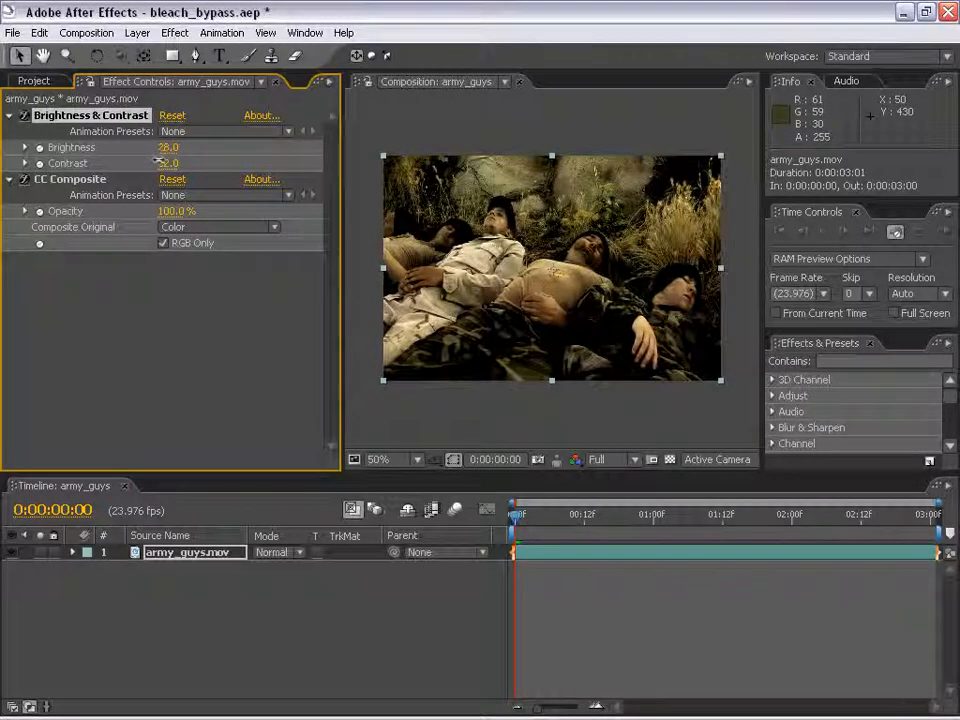
Step: View the finished bleach bypass composition enlarged and at a different magnification to examine the contrast and muted colors
{"action": "key", "text": "grave"}
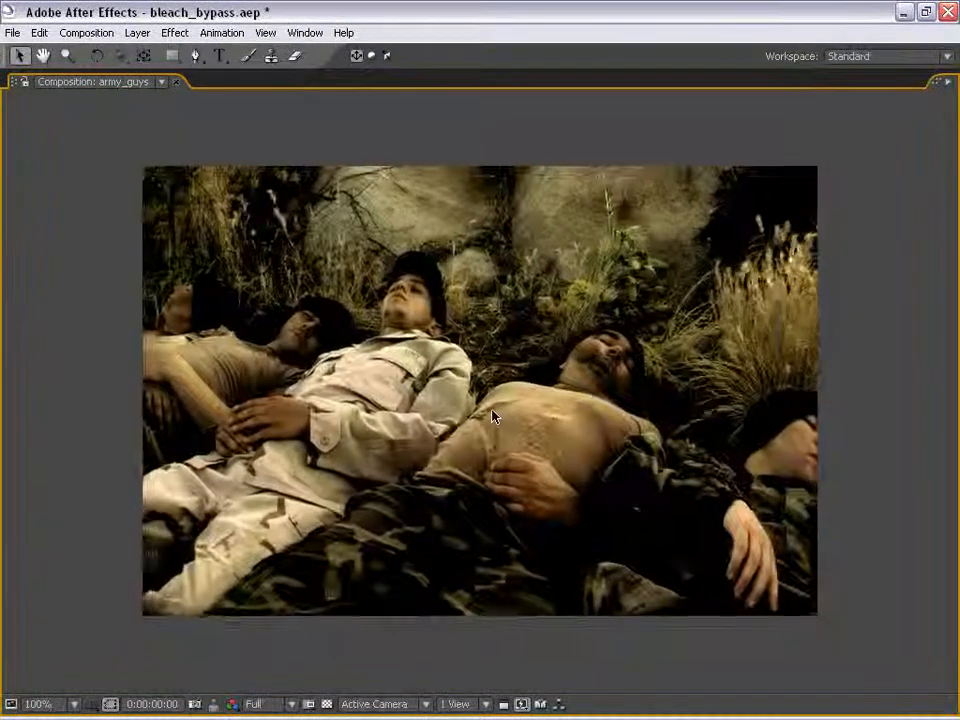
{"action": "key", "text": "grave"}
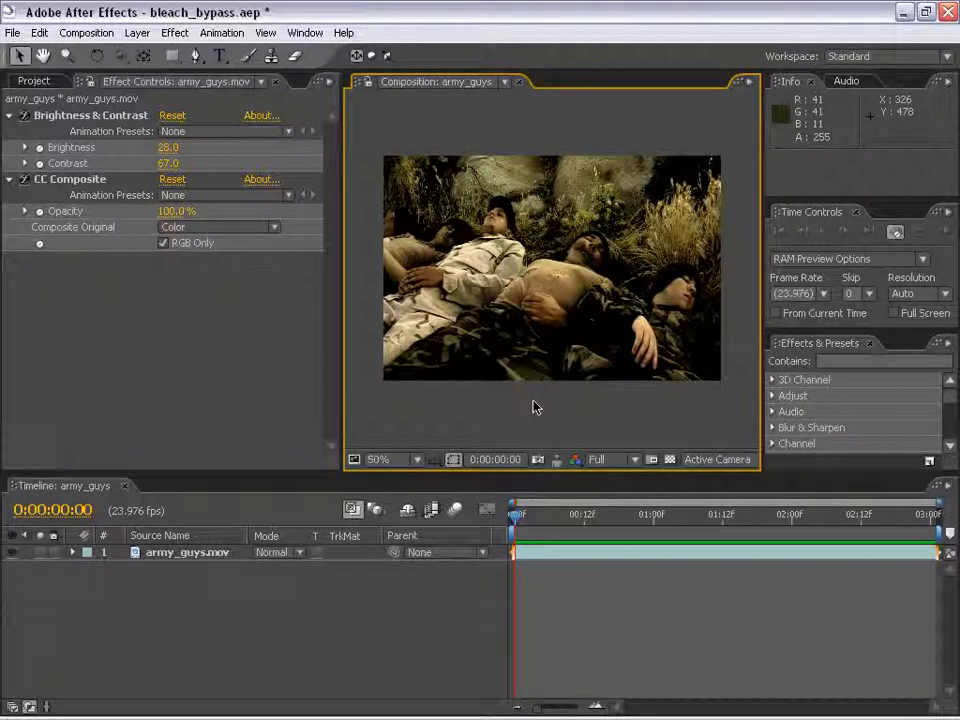
{"action": "left_click", "coordinate": [431, 304]}
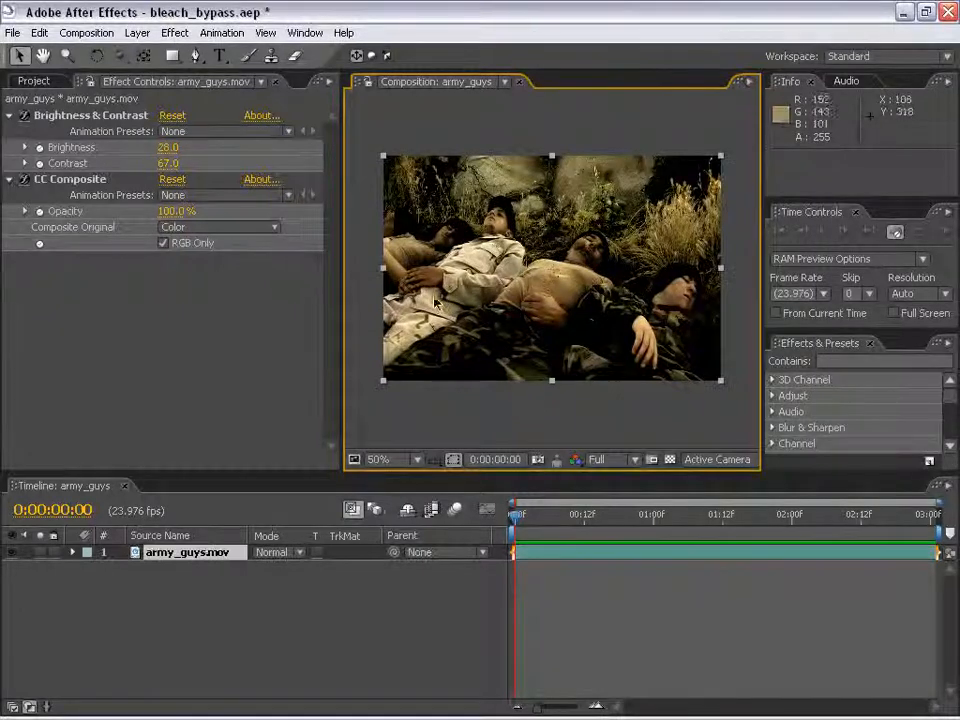
{"action": "key", "text": "grave"}
{"action": "key", "text": "period"}
{"action": "key", "text": "grave"}
{"action": "key", "text": "comma"}
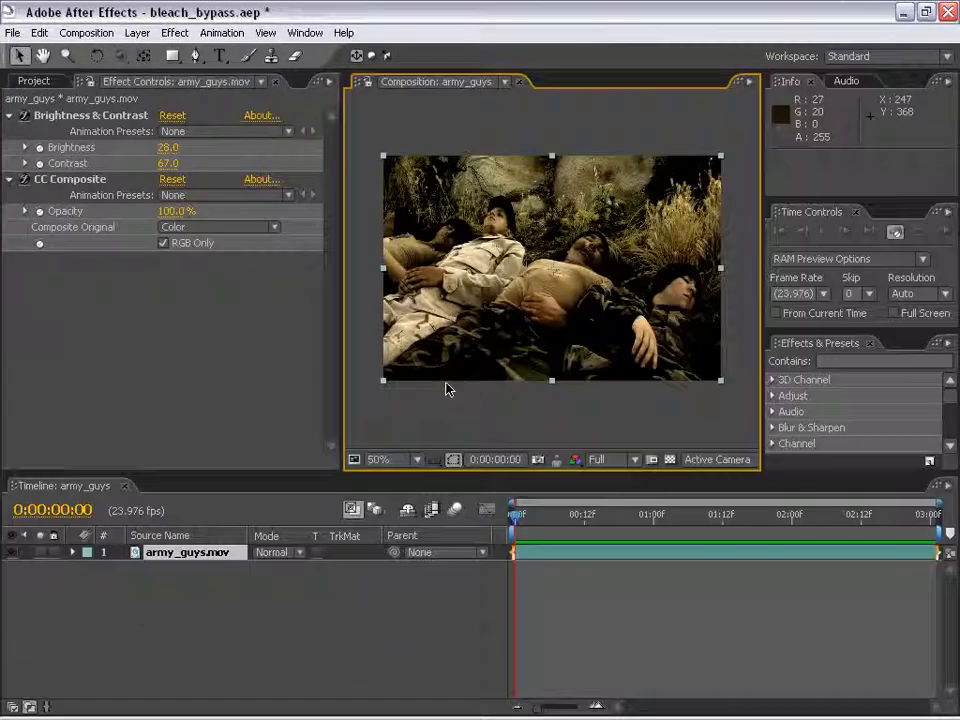